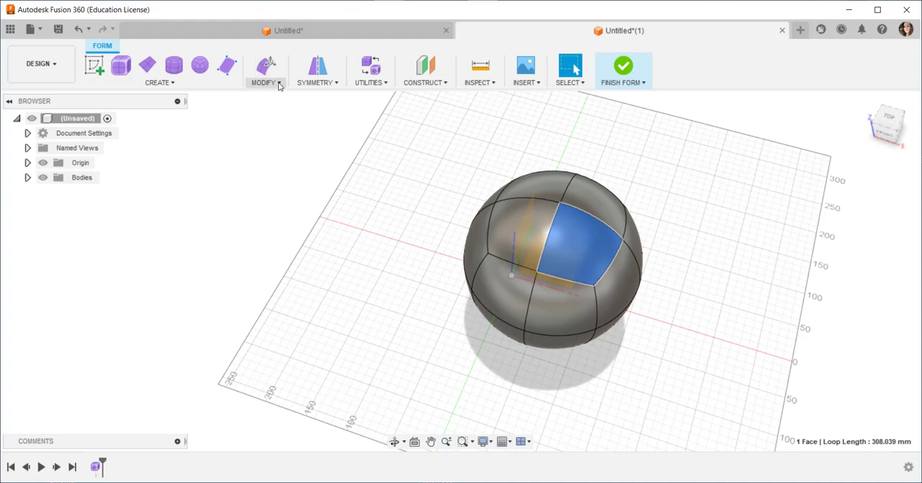
Apply internal mirror symmetry between the two adjacent front faces on top of the sphere
{"action": "left_click", "coordinate": [338, 83]}
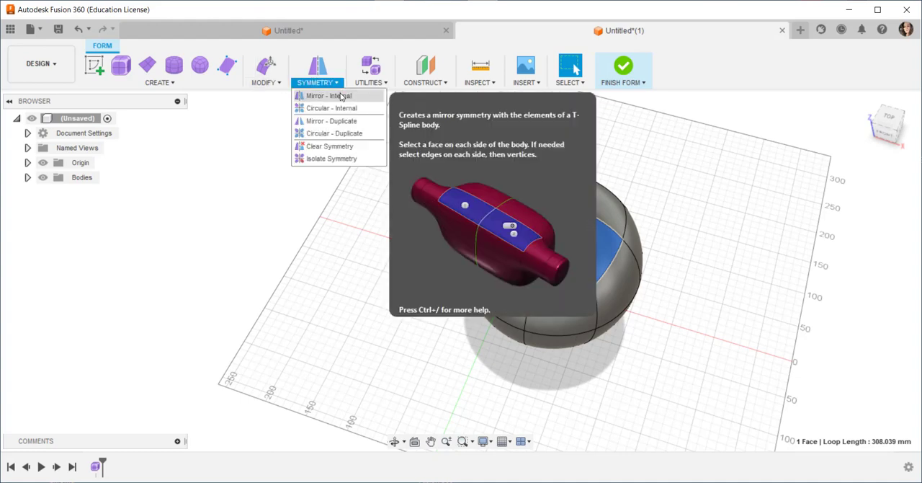
{"action": "left_click", "coordinate": [329, 95]}
{"action": "left_click", "coordinate": [524, 239]}
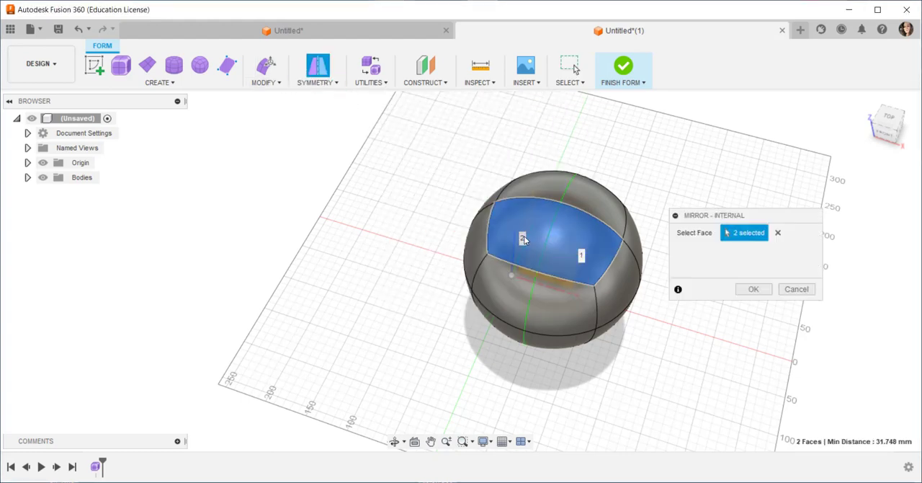
{"action": "left_click", "coordinate": [753, 289]}
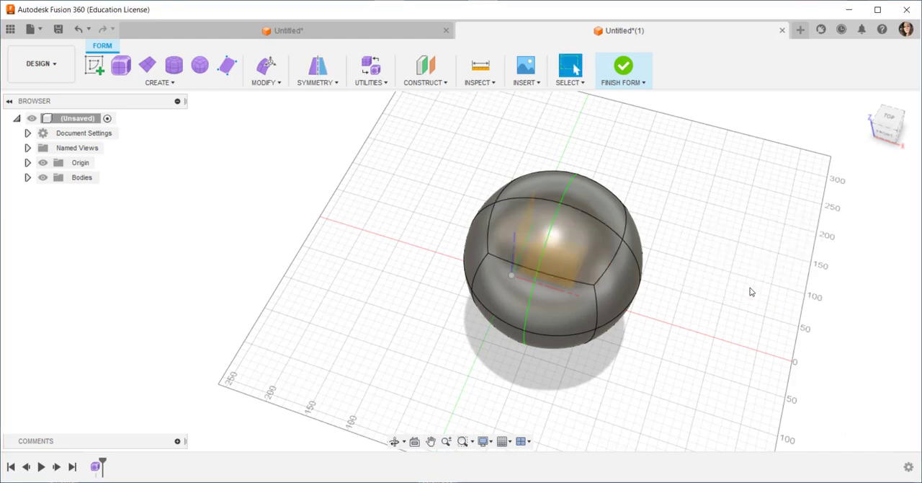
Subdivide one of the two mirrored top faces using the Simple insert mode
{"action": "left_click", "coordinate": [567, 250]}
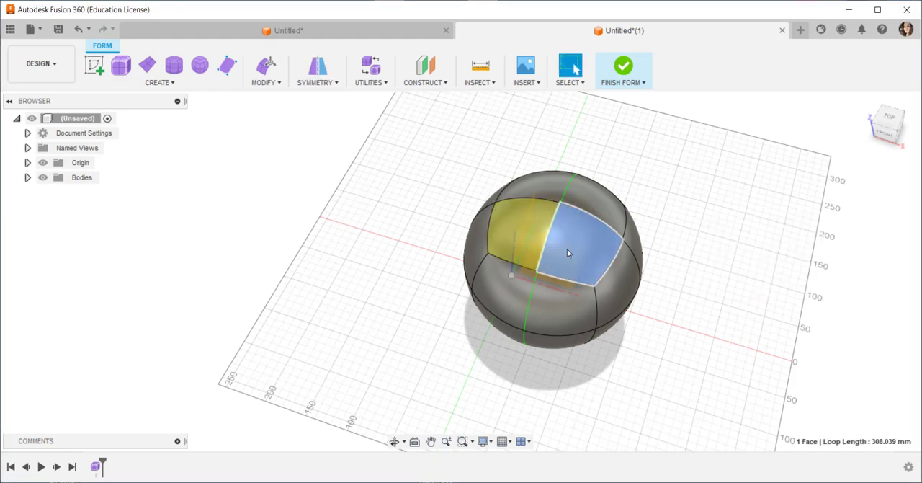
{"action": "left_click", "coordinate": [276, 83]}
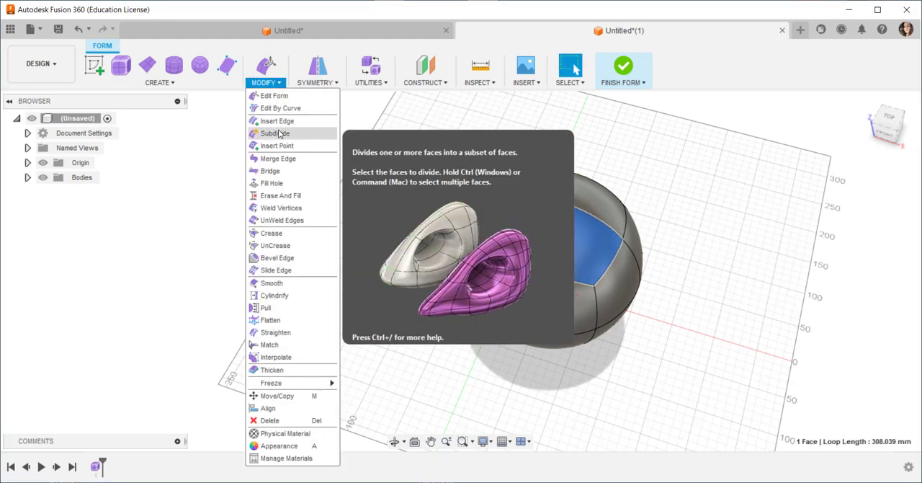
{"action": "left_click", "coordinate": [277, 133]}
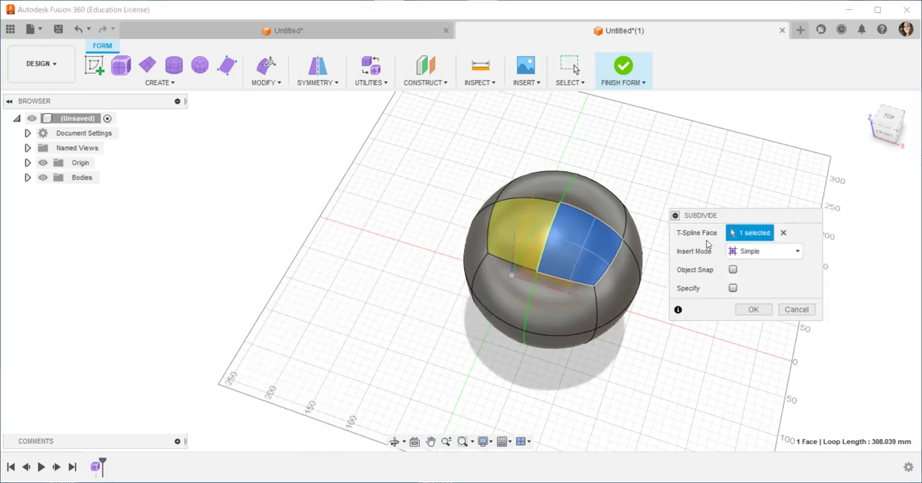
{"action": "left_click", "coordinate": [754, 310]}
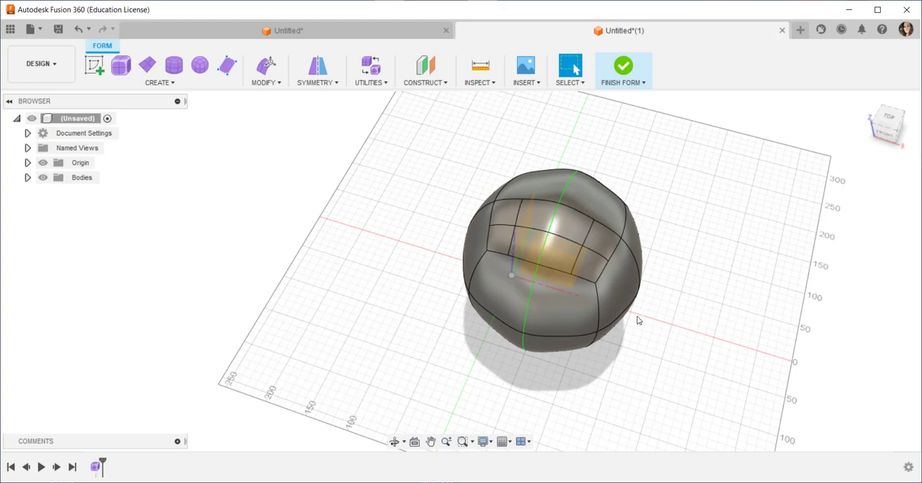
Open the outer rear face of the subdivided top area in Edit Form
{"action": "middle_click_drag", "start_coordinate": [423, 305], "coordinate": [432, 266], "text": "shift"}
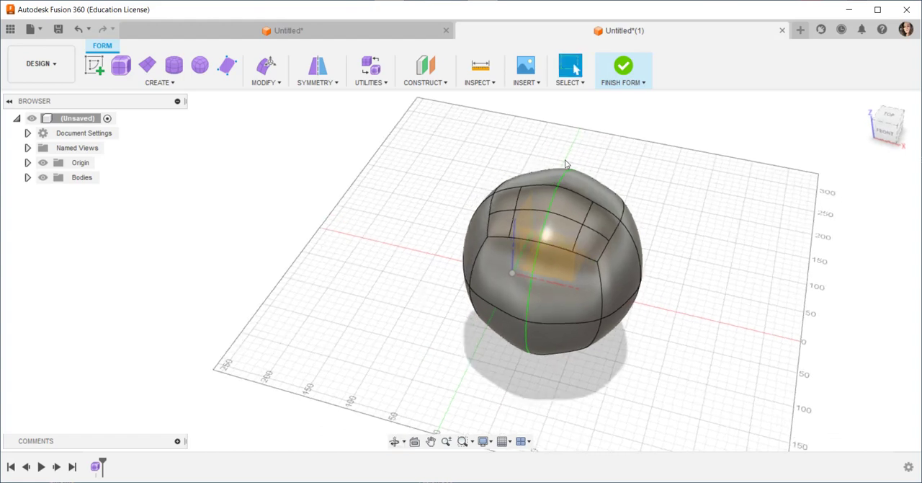
{"action": "left_click", "coordinate": [599, 217]}
{"action": "right_click", "coordinate": [599, 217]}
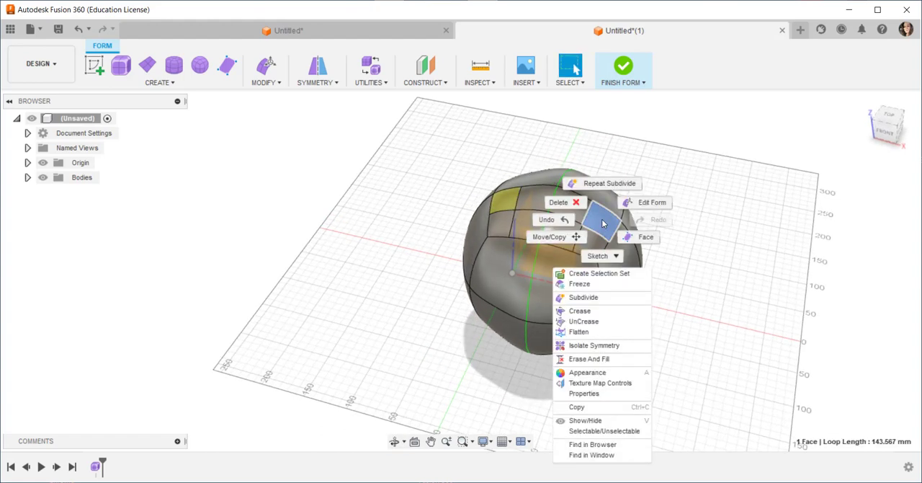
{"action": "left_click", "coordinate": [644, 203]}
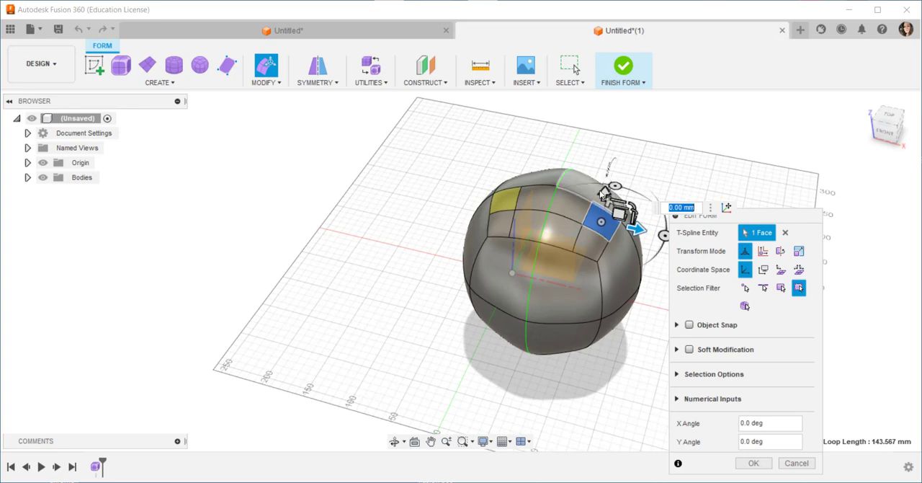
{"action": "left_click_drag", "start_coordinate": [603, 196], "coordinate": [644, 164]}
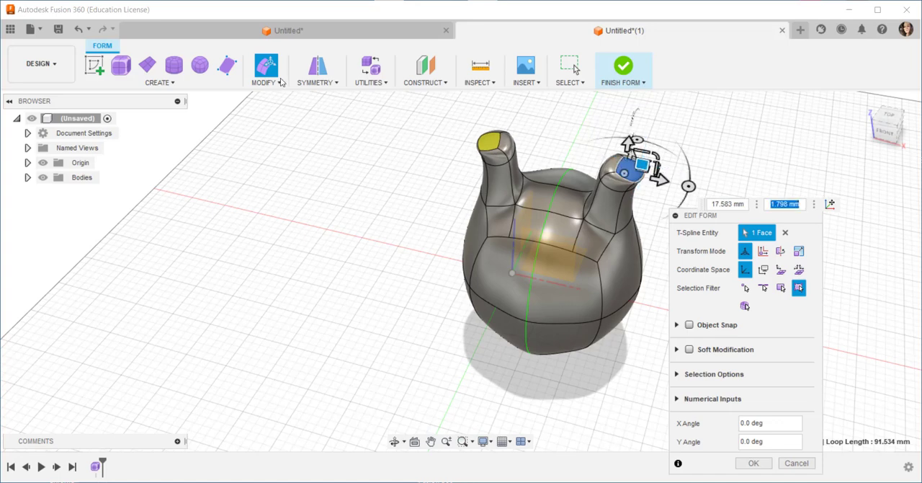
{"action": "left_click", "coordinate": [78, 31]}
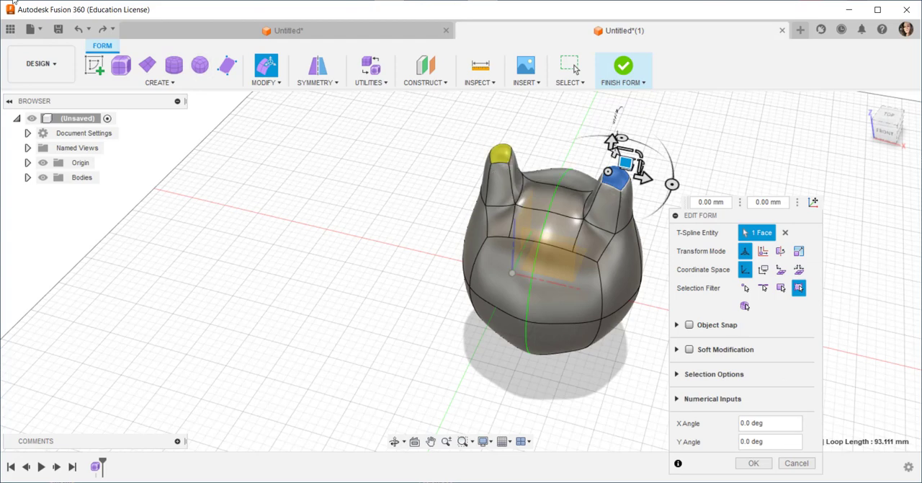
{"action": "left_click", "coordinate": [78, 31]}
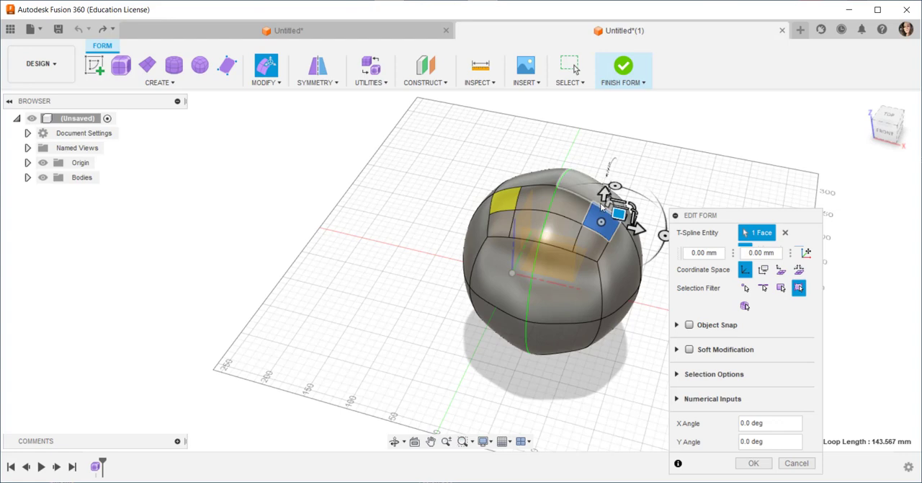
Pull the selected small face 60 mm upward, then shift it outward by about 29.5 mm and 7.8 mm to shape slanted horns
{"action": "left_click_drag", "start_coordinate": [604, 192], "coordinate": [606, 154]}
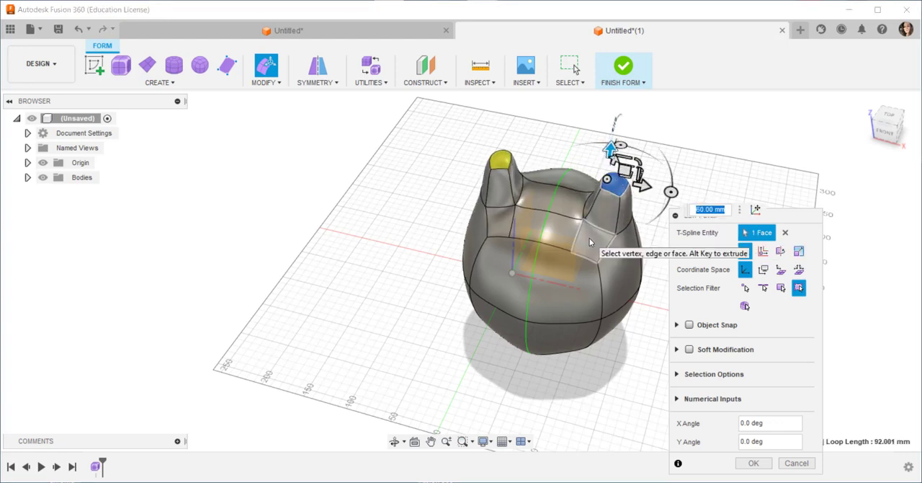
{"action": "middle_click_drag", "start_coordinate": [589, 239], "coordinate": [579, 236], "text": "shift"}
{"action": "left_click_drag", "start_coordinate": [621, 176], "coordinate": [648, 180]}
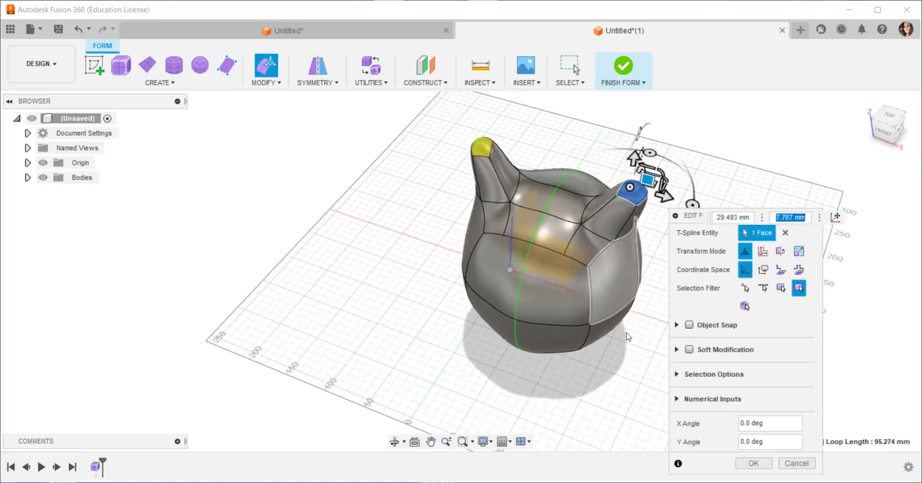
{"action": "left_click", "coordinate": [752, 463]}
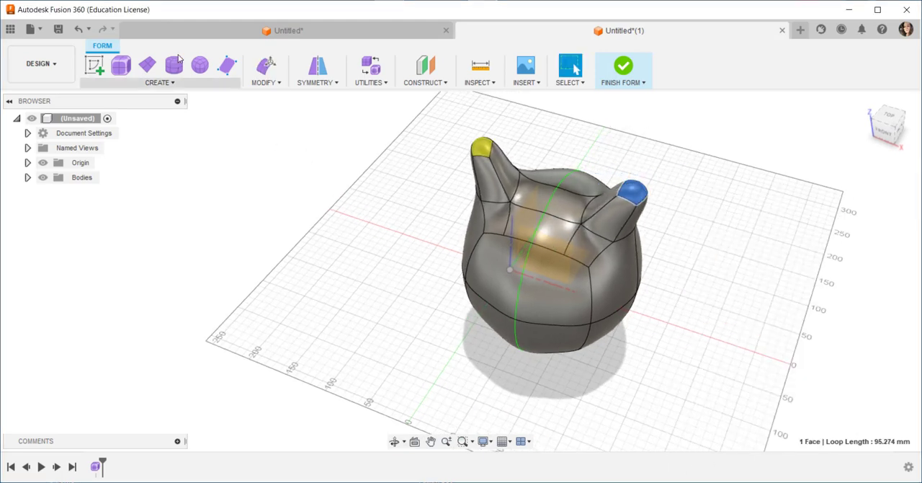
Clear the mirror symmetry from the horned body
{"action": "left_click", "coordinate": [265, 82]}
{"action": "left_click", "coordinate": [332, 84]}
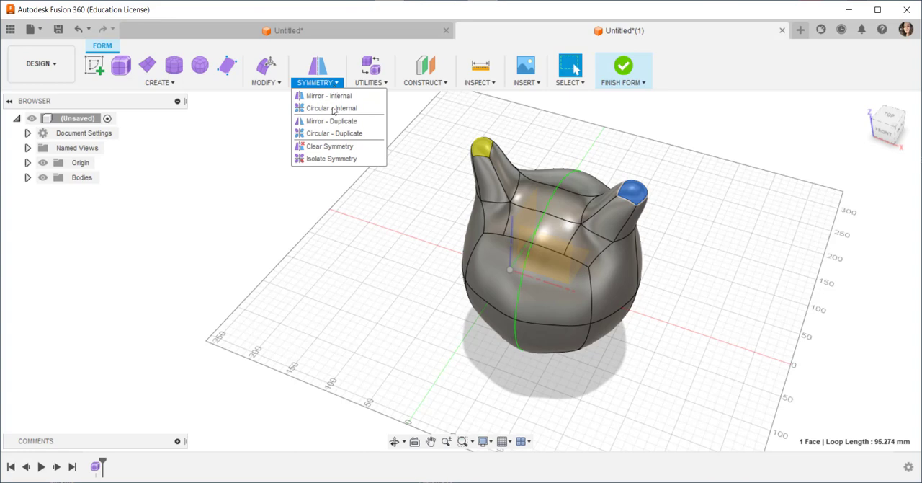
{"action": "left_click", "coordinate": [331, 146]}
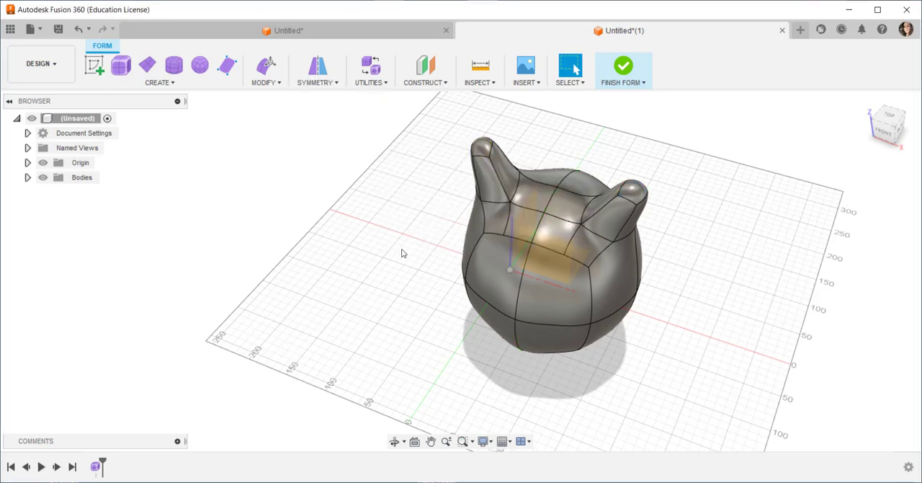
Apply internal mirror symmetry between the two opposite side faces beneath the horns
{"action": "middle_click_drag", "start_coordinate": [402, 249], "coordinate": [422, 232], "text": "shift"}
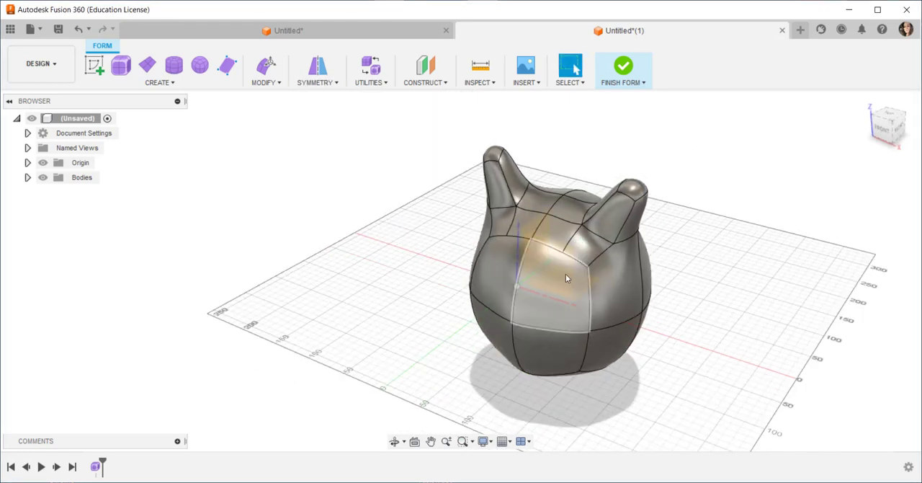
{"action": "left_click", "coordinate": [613, 283]}
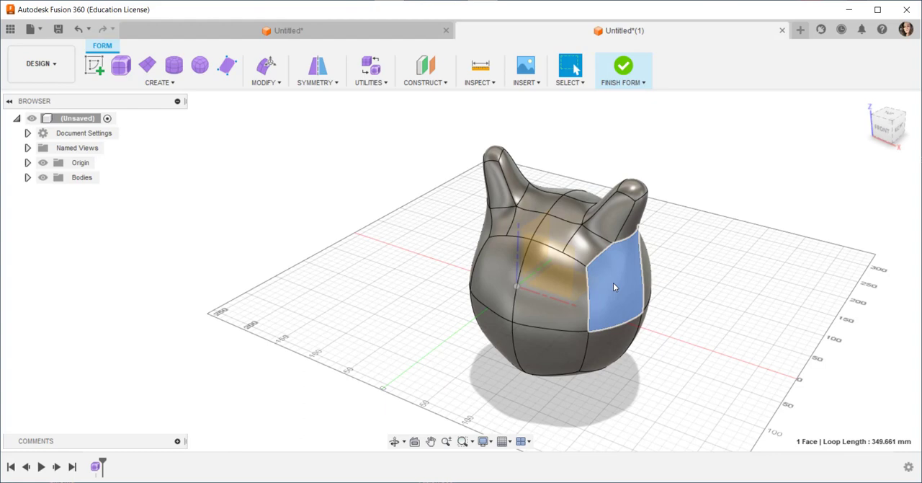
{"action": "left_click", "coordinate": [335, 84]}
{"action": "left_click", "coordinate": [325, 95]}
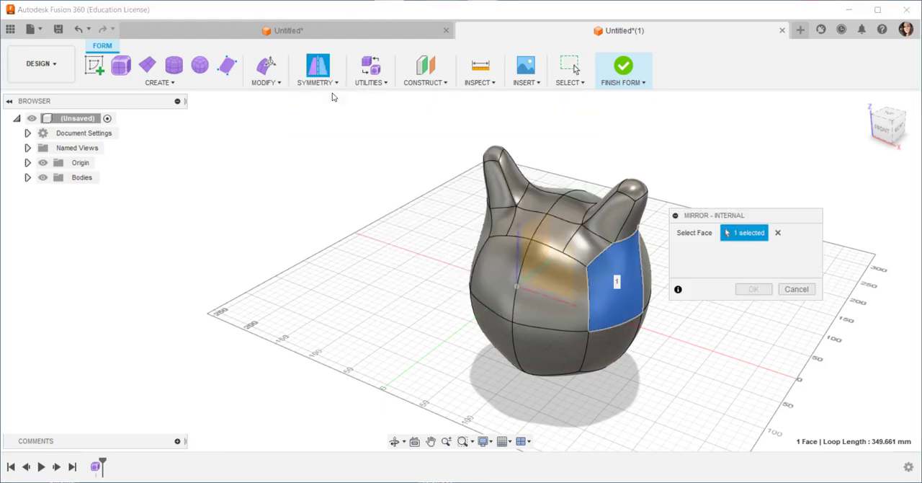
{"action": "middle_click_drag", "start_coordinate": [345, 206], "coordinate": [410, 230], "text": "shift"}
{"action": "left_click", "coordinate": [456, 294]}
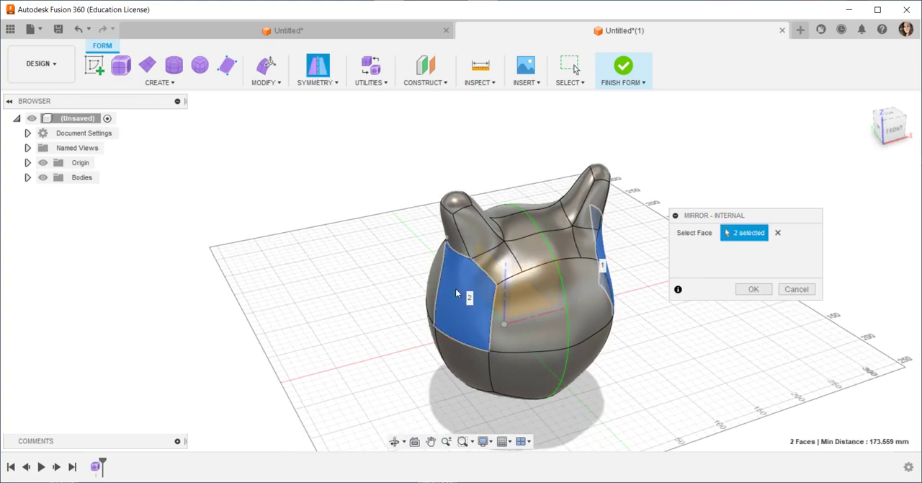
{"action": "left_click", "coordinate": [753, 289]}
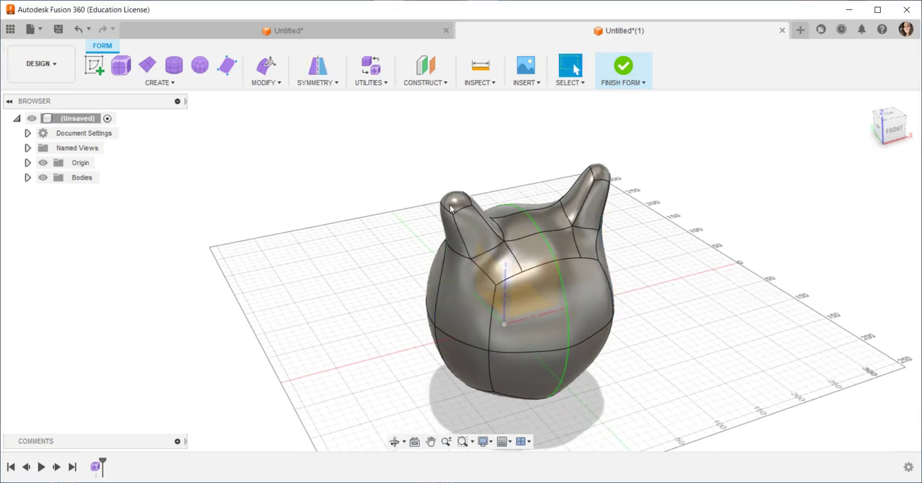
Try to subdivide the side face beneath the horn using the Simple insert mode
{"action": "left_click", "coordinate": [470, 301]}
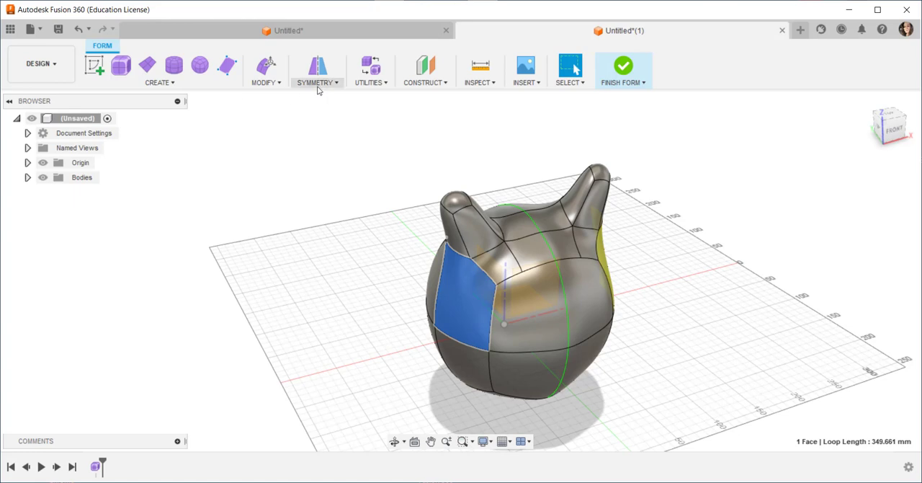
{"action": "left_click", "coordinate": [279, 83]}
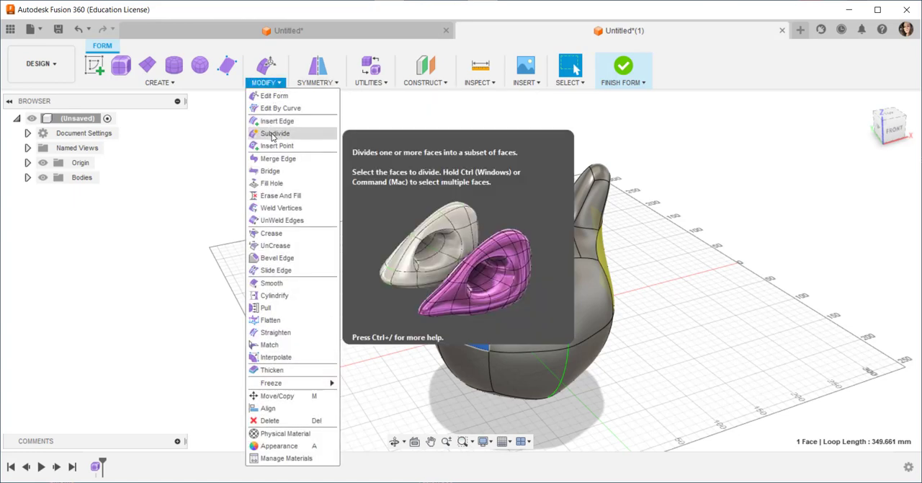
{"action": "left_click", "coordinate": [274, 134]}
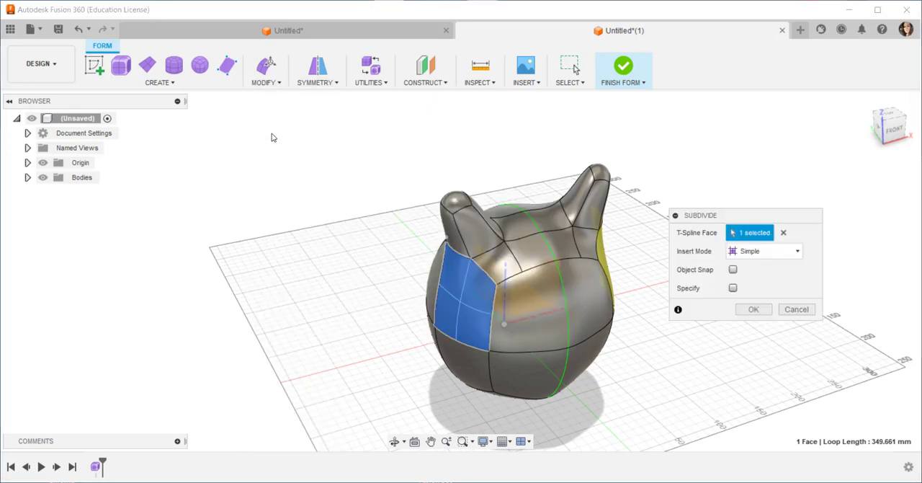
{"action": "left_click", "coordinate": [753, 309]}
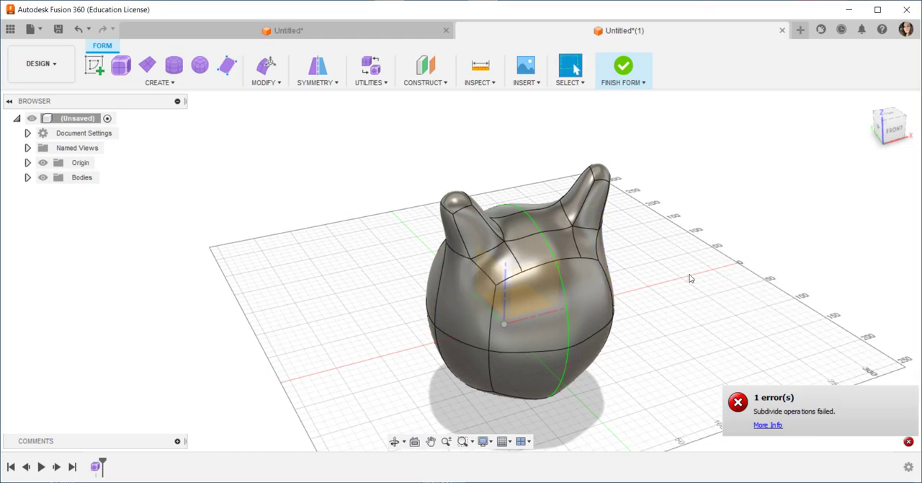
Insert edges on both sides of the equator edge beneath the horn, using Simple mode and an insert location of about 0.283
{"action": "left_click", "coordinate": [467, 307]}
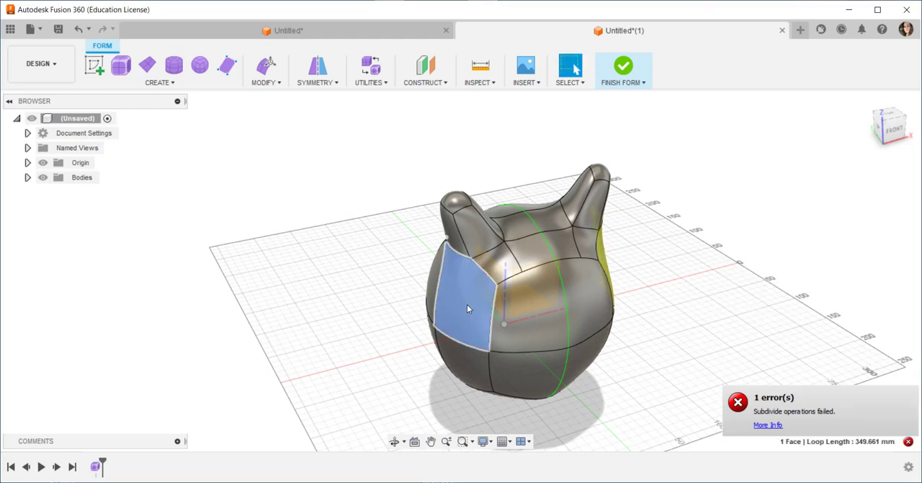
{"action": "middle_click_drag", "start_coordinate": [467, 308], "coordinate": [383, 286], "text": "shift"}
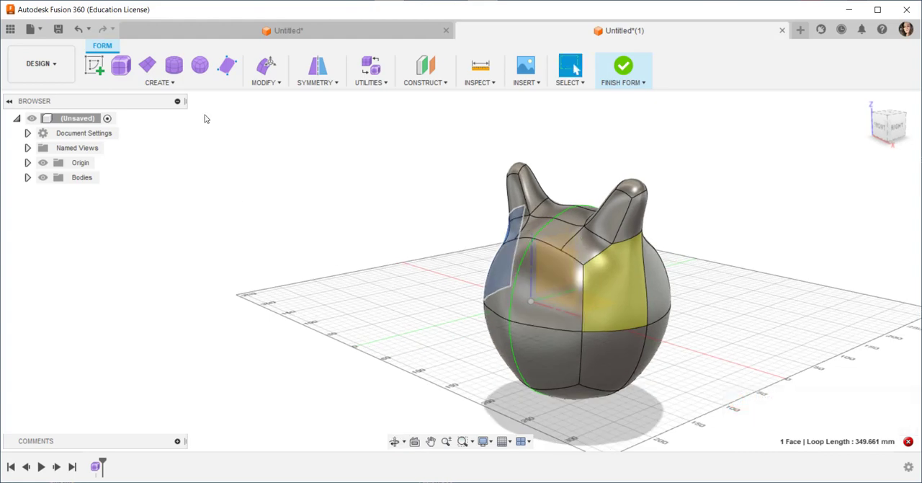
{"action": "left_click", "coordinate": [280, 83]}
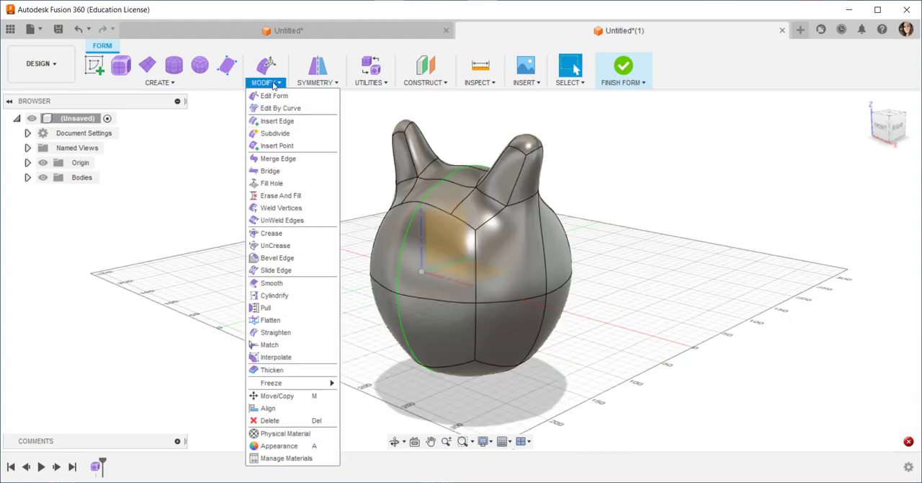
{"action": "left_click", "coordinate": [276, 121]}
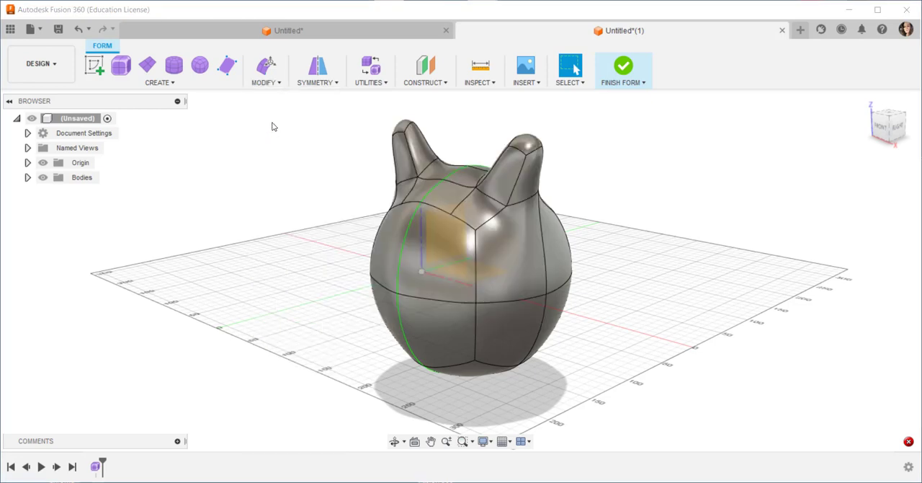
{"action": "left_click", "coordinate": [524, 298]}
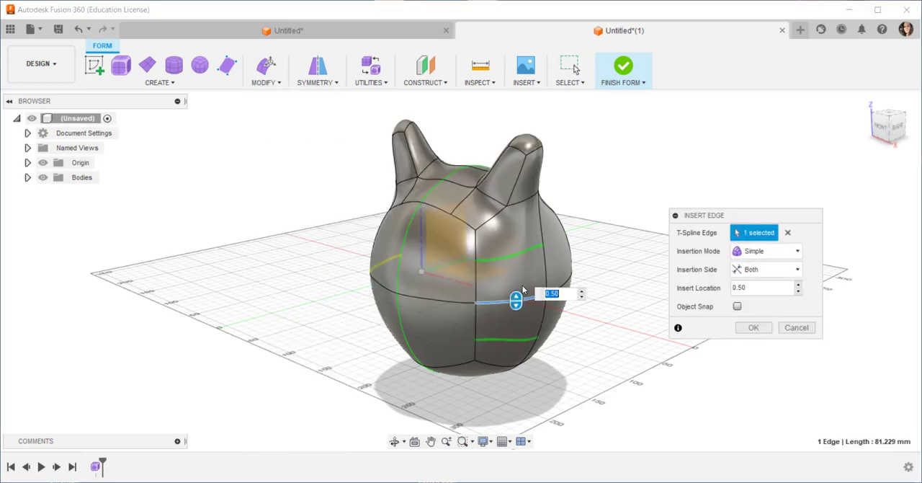
{"action": "left_click_drag", "start_coordinate": [518, 294], "coordinate": [517, 318]}
{"action": "left_click", "coordinate": [752, 329]}
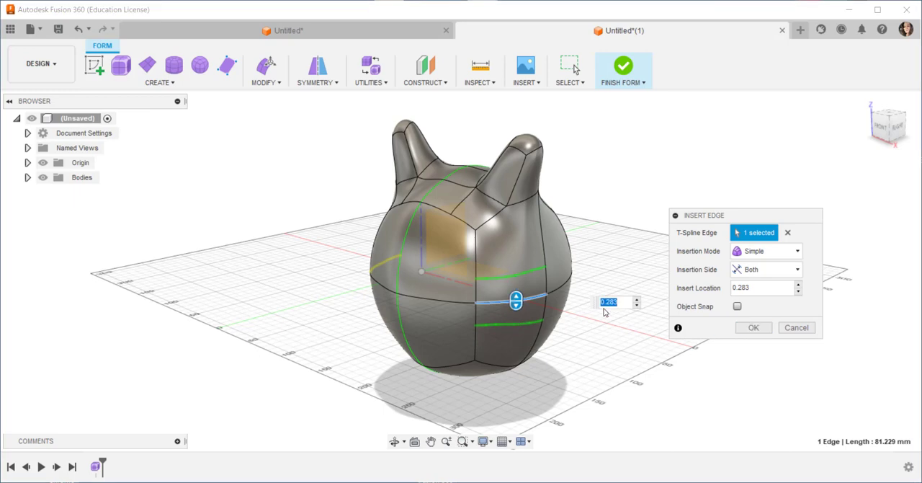
{"action": "mouse_move", "coordinate": [516, 297]}
{"action": "left_mouse_down"}
{"action": "mouse_move", "coordinate": [517, 288]}
{"action": "mouse_move", "coordinate": [517, 303]}
{"action": "left_mouse_up"}
{"action": "left_click", "coordinate": [753, 328]}
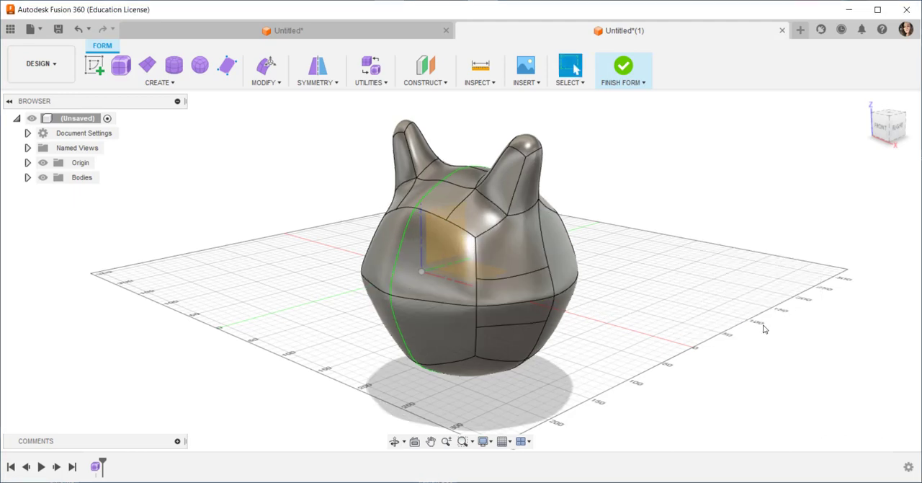
Insert edges on both sides of the inserted edge above the equator beneath the horn, using Simple mode and an insert location of 0.50
{"action": "left_click", "coordinate": [513, 276]}
{"action": "right_click", "coordinate": [513, 276]}
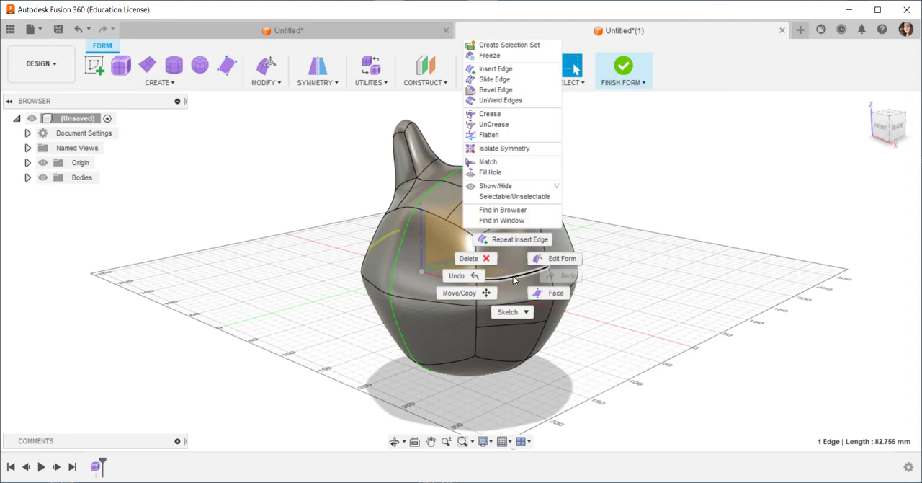
{"action": "left_click", "coordinate": [516, 240]}
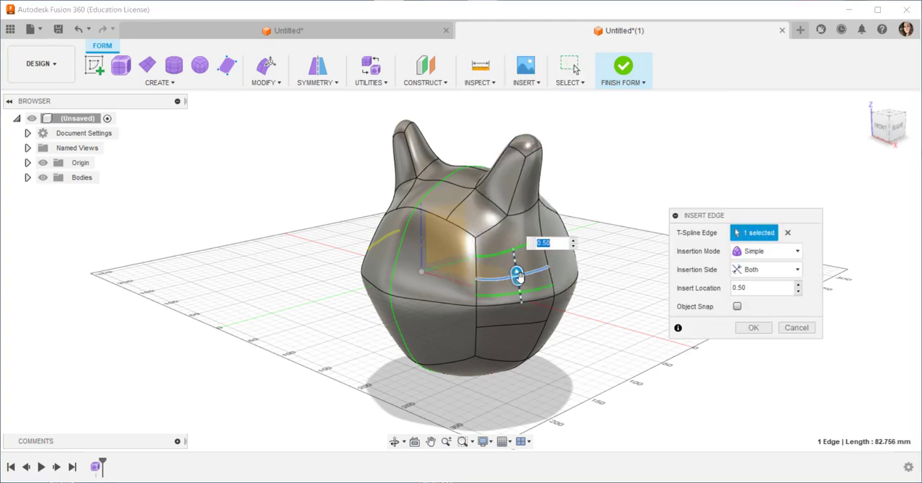
{"action": "left_click", "coordinate": [754, 327]}
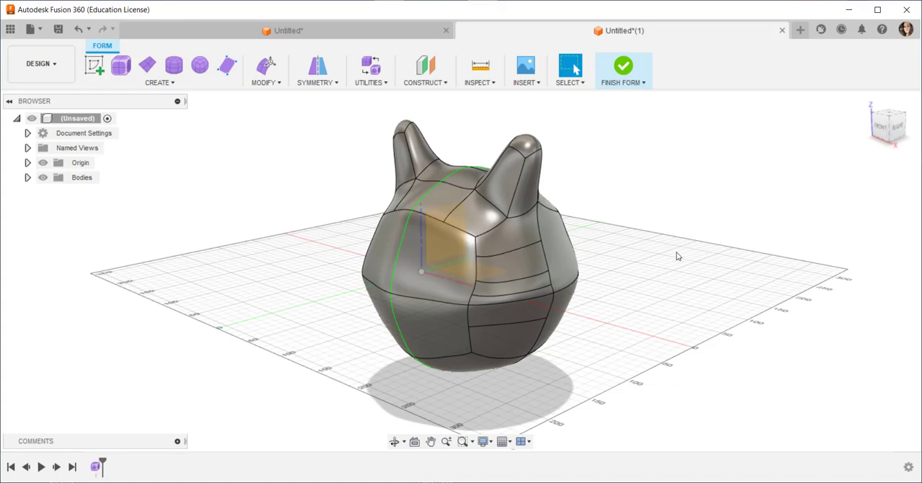
Slide the middle inserted edge beneath the horn to a slide location of about -0.372
{"action": "mouse_move", "coordinate": [677, 256]}
{"action": "middle_mouse_down", "text": "shift"}
{"action": "mouse_move", "coordinate": [759, 243]}
{"action": "mouse_move", "coordinate": [716, 253]}
{"action": "mouse_move", "coordinate": [666, 247]}
{"action": "middle_mouse_up", "text": "shift"}
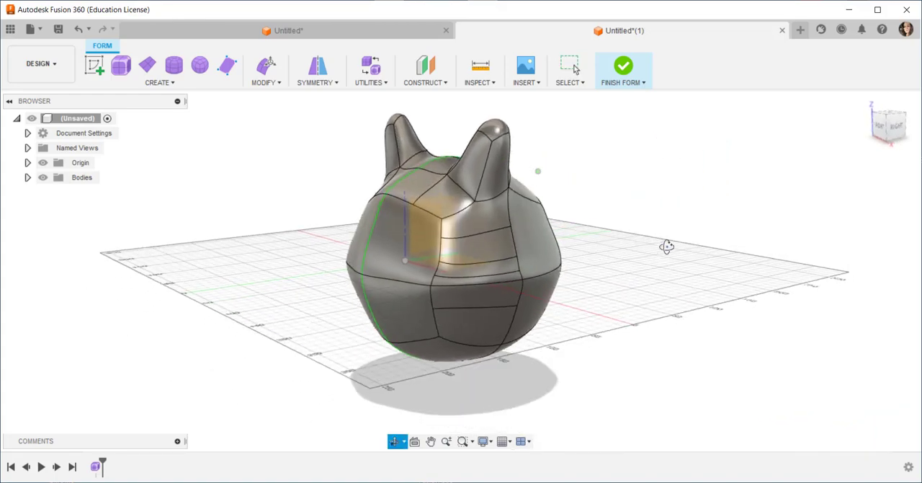
{"action": "left_click", "coordinate": [277, 83]}
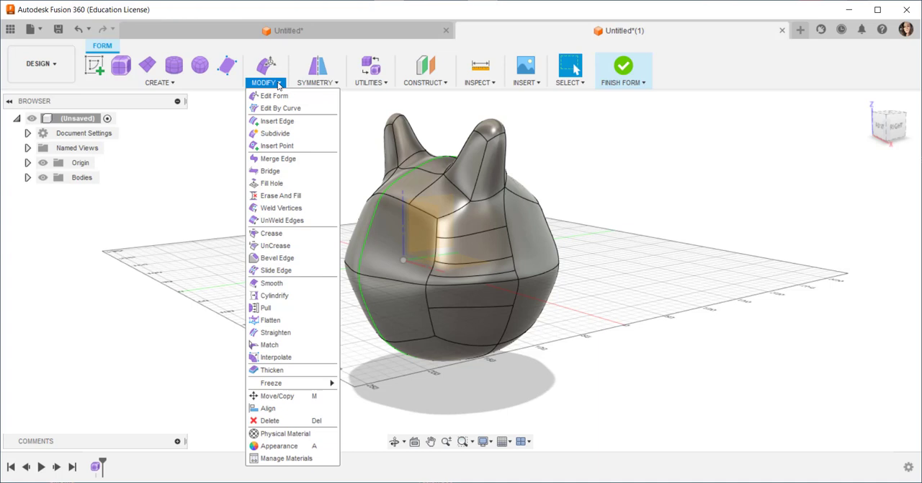
{"action": "left_click", "coordinate": [276, 270]}
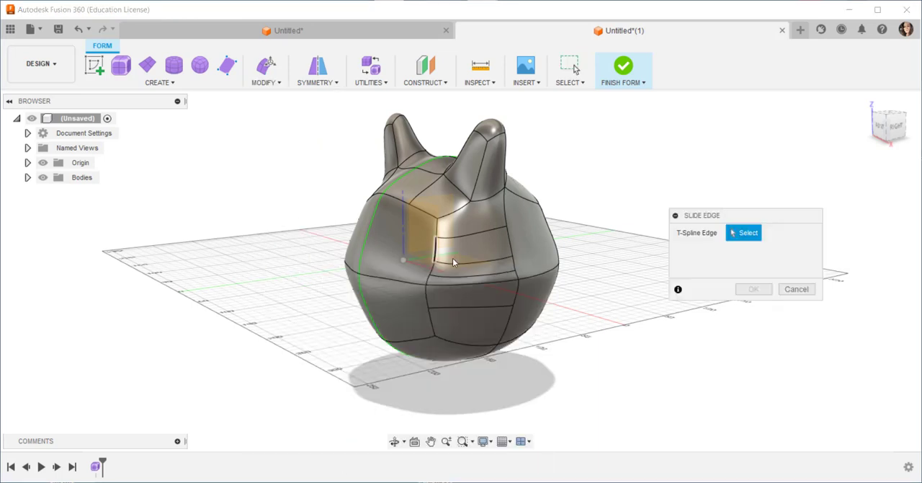
{"action": "left_click", "coordinate": [469, 264]}
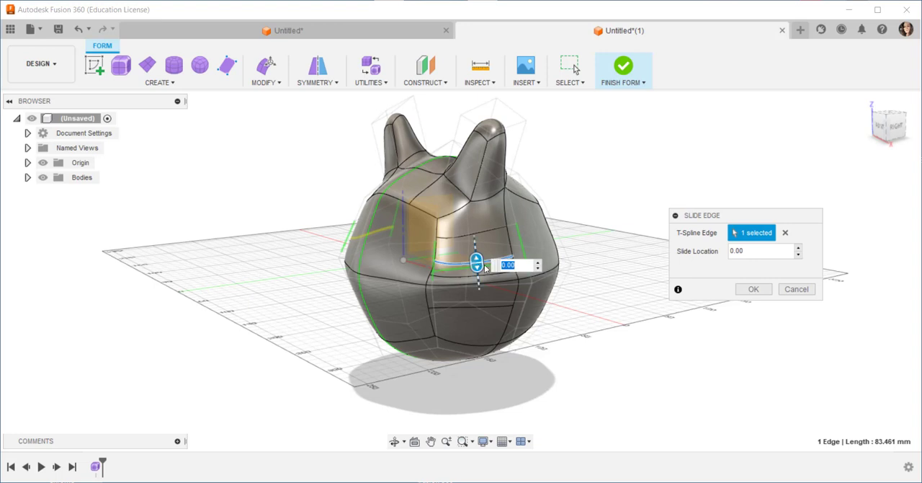
{"action": "left_click_drag", "start_coordinate": [477, 262], "coordinate": [485, 268]}
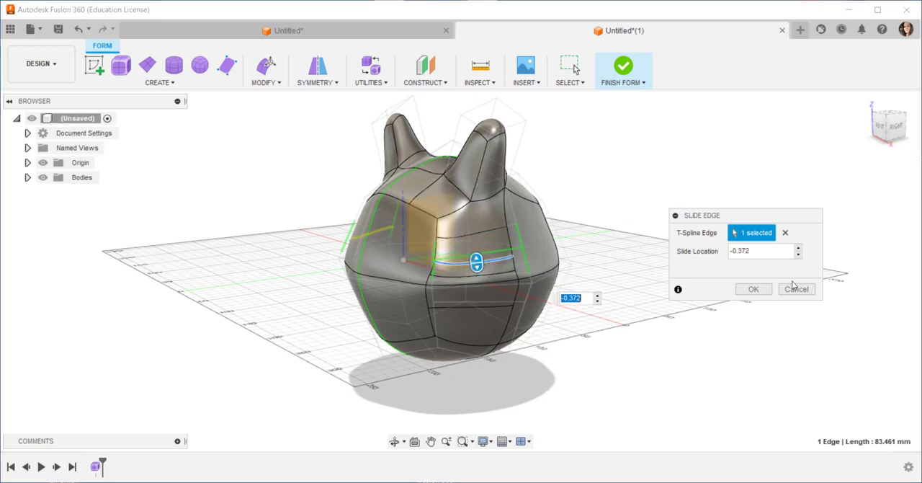
{"action": "left_click", "coordinate": [754, 290]}
Insert edges on both sides of the short vertical edge beneath the horn, using Simple mode and an insert location of 0.50
{"action": "left_click", "coordinate": [508, 237]}
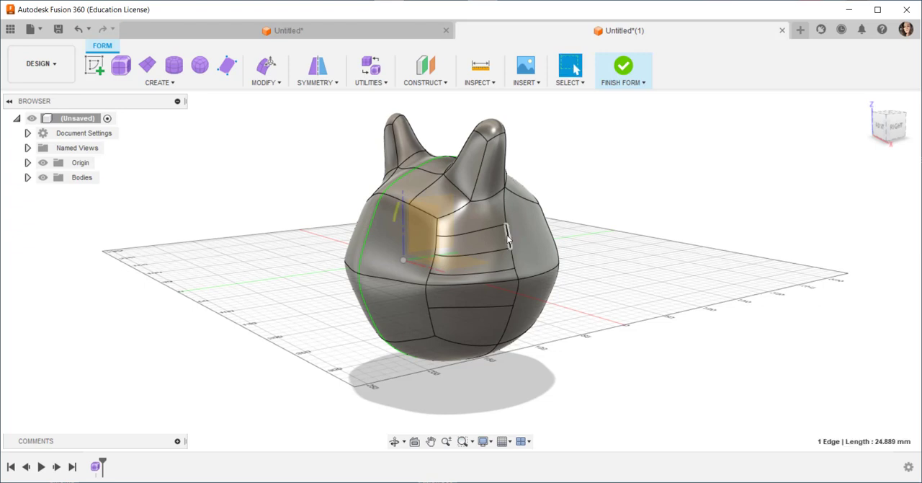
{"action": "right_click", "coordinate": [508, 237]}
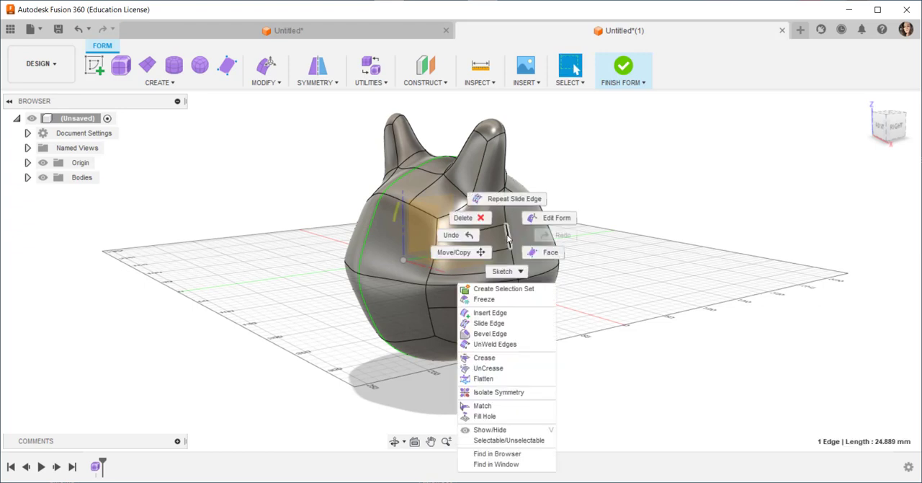
{"action": "left_click", "coordinate": [497, 313]}
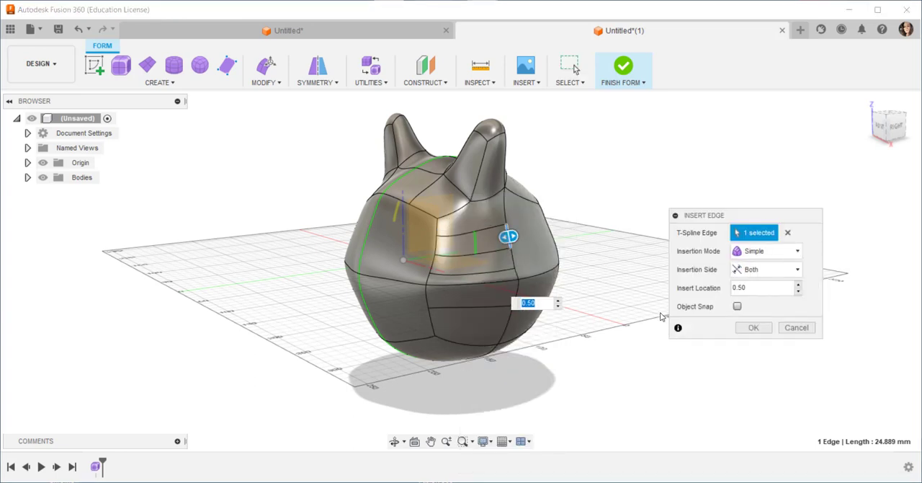
{"action": "left_click", "coordinate": [751, 329]}
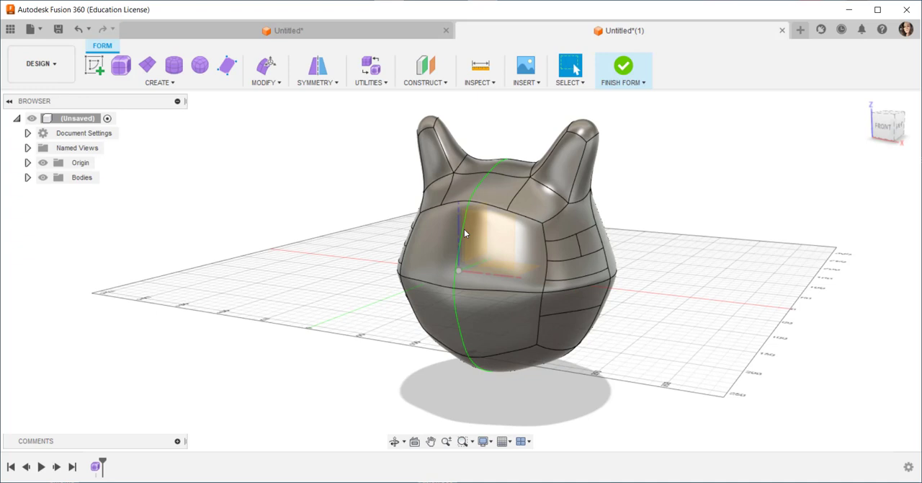
Open the small side face beneath the horn for editing with Edit Form
{"action": "left_click", "coordinate": [586, 240]}
{"action": "right_click", "coordinate": [588, 244]}
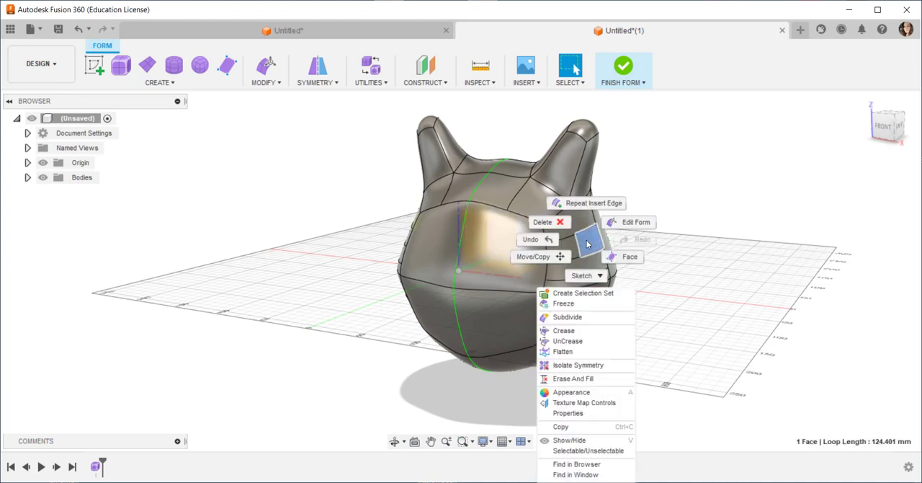
{"action": "left_click", "coordinate": [632, 222]}
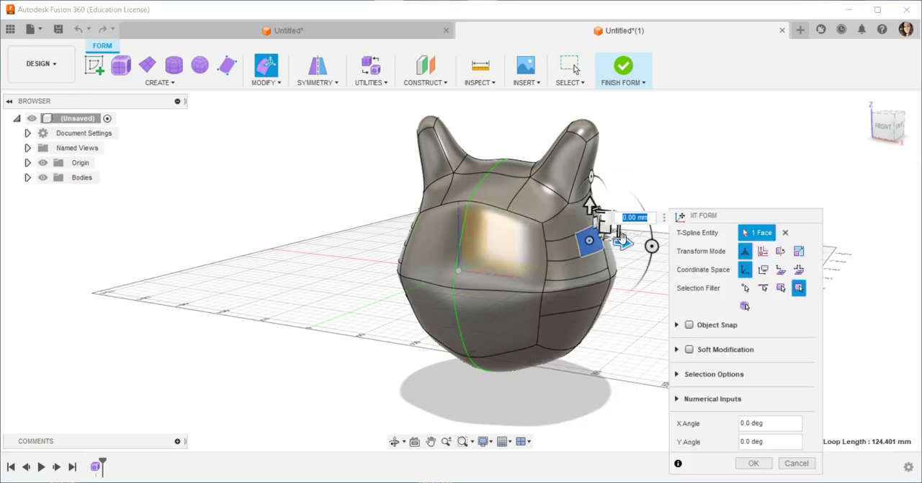
{"action": "left_click_drag", "start_coordinate": [623, 243], "coordinate": [872, 183]}
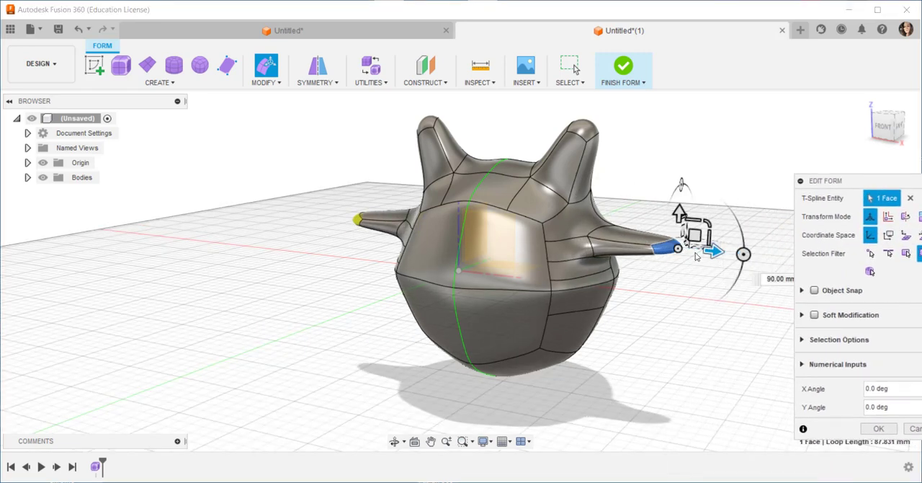
{"action": "left_click_drag", "start_coordinate": [697, 235], "coordinate": [728, 244]}
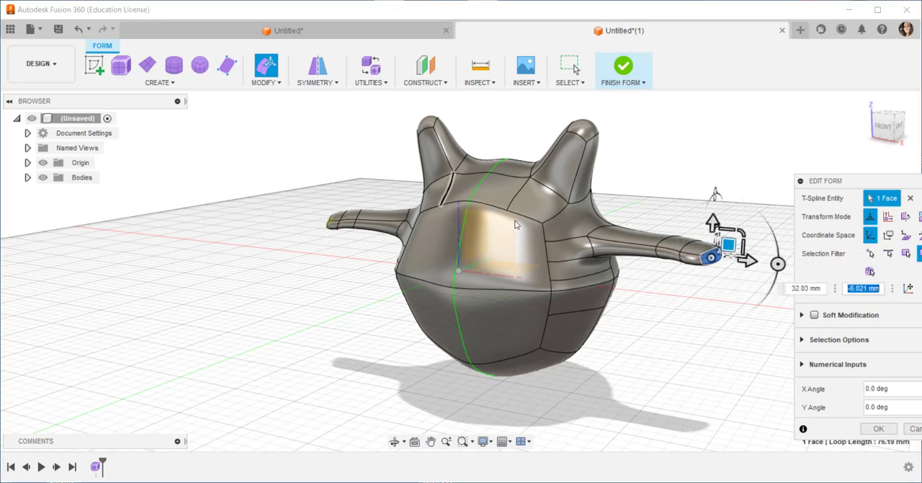
{"action": "left_click", "coordinate": [79, 29]}
{"action": "left_click", "coordinate": [79, 29]}
{"action": "left_click", "coordinate": [79, 29]}
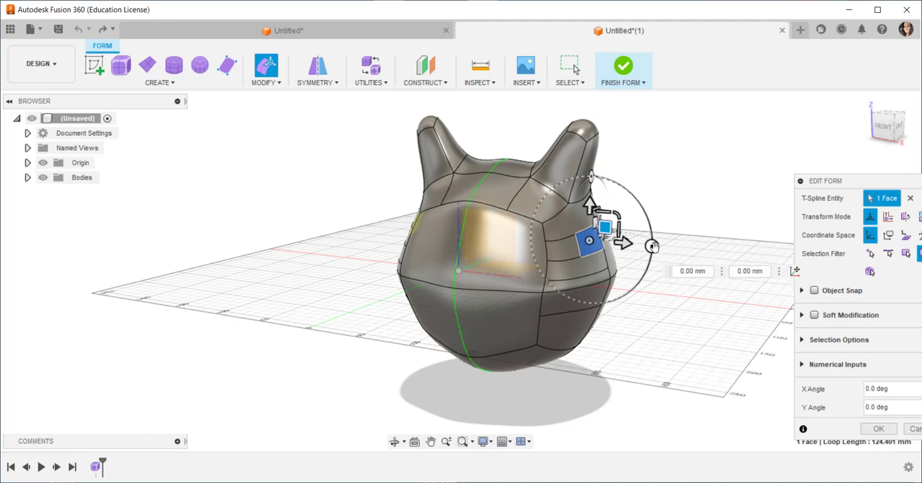
Pull the small side face outward about 90.46 mm and upward about 36.393 mm to form a pair of arms
{"action": "left_click_drag", "start_coordinate": [607, 228], "coordinate": [699, 197], "text": "alt"}
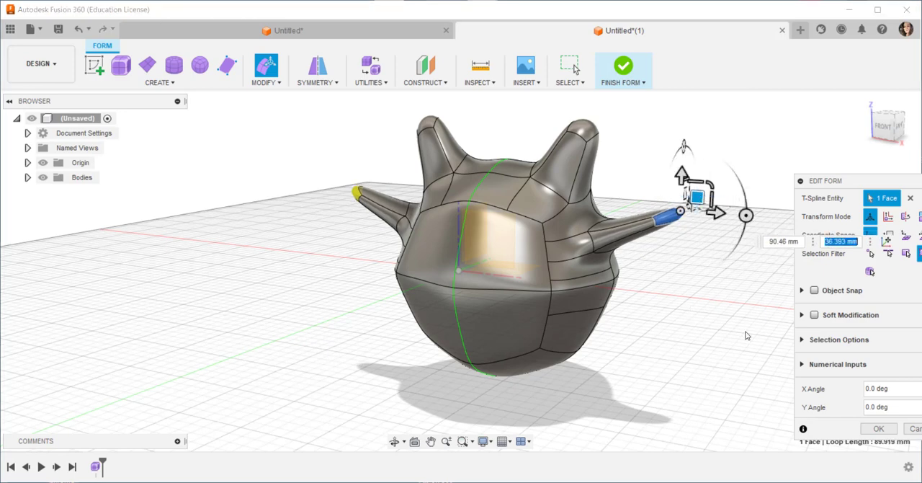
{"action": "left_click", "coordinate": [878, 428]}
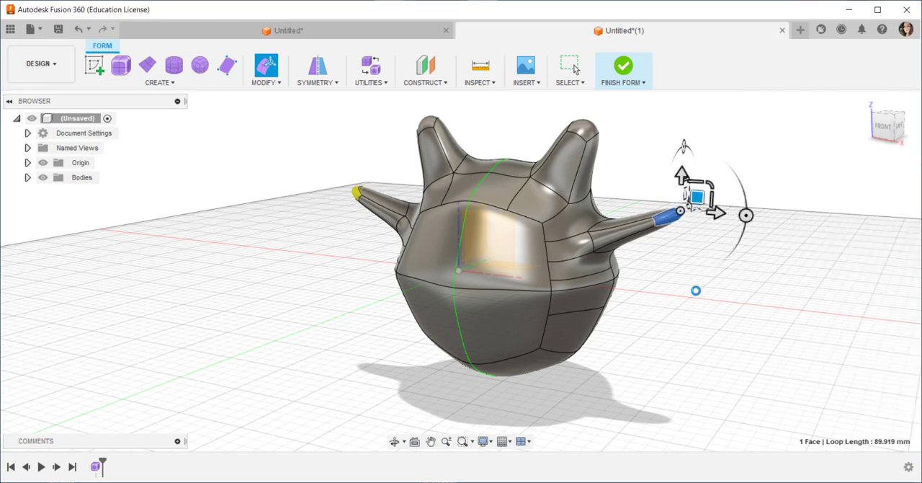
Thicken the arm by moving its lower face about 16.548 mm outward and 15.374 mm down with Edit Form
{"action": "mouse_move", "coordinate": [680, 281]}
{"action": "middle_mouse_down", "text": "shift"}
{"action": "mouse_move", "coordinate": [680, 258]}
{"action": "mouse_move", "coordinate": [679, 269]}
{"action": "middle_mouse_up", "text": "shift"}
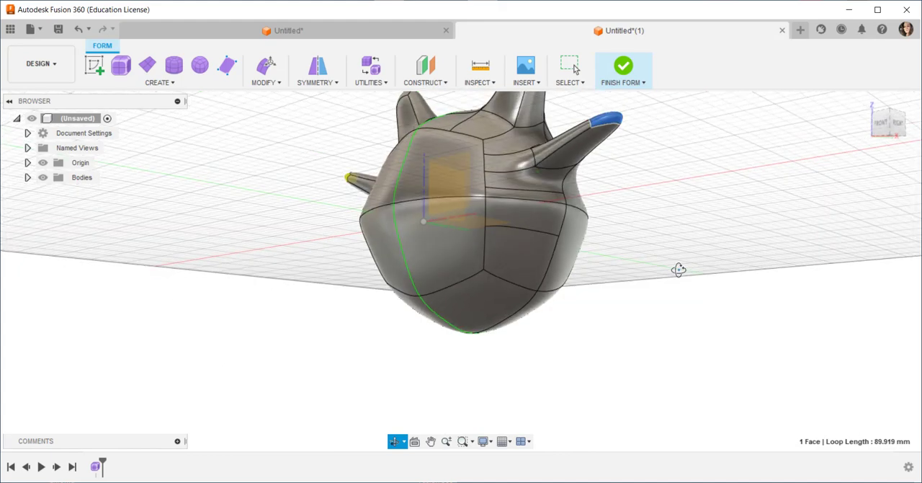
{"action": "left_click", "coordinate": [580, 145]}
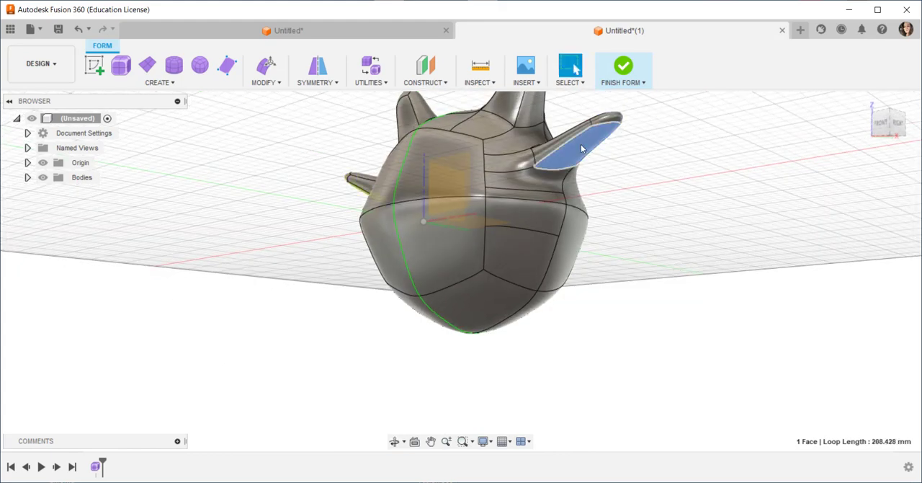
{"action": "right_click", "coordinate": [581, 144]}
{"action": "left_click", "coordinate": [620, 129]}
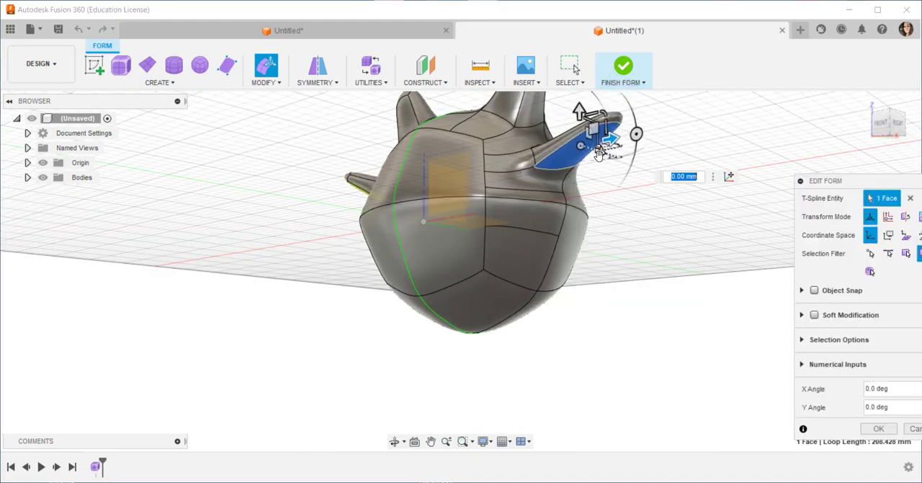
{"action": "left_click_drag", "start_coordinate": [595, 131], "coordinate": [611, 145]}
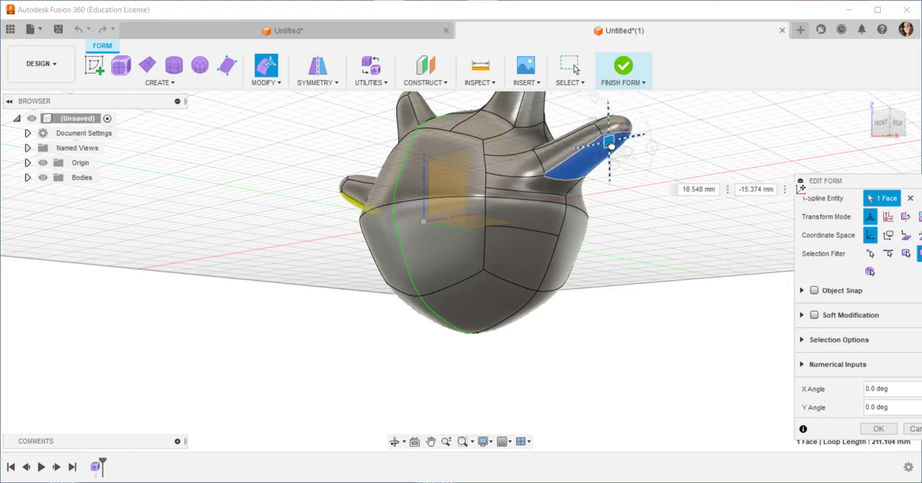
{"action": "left_click", "coordinate": [879, 430]}
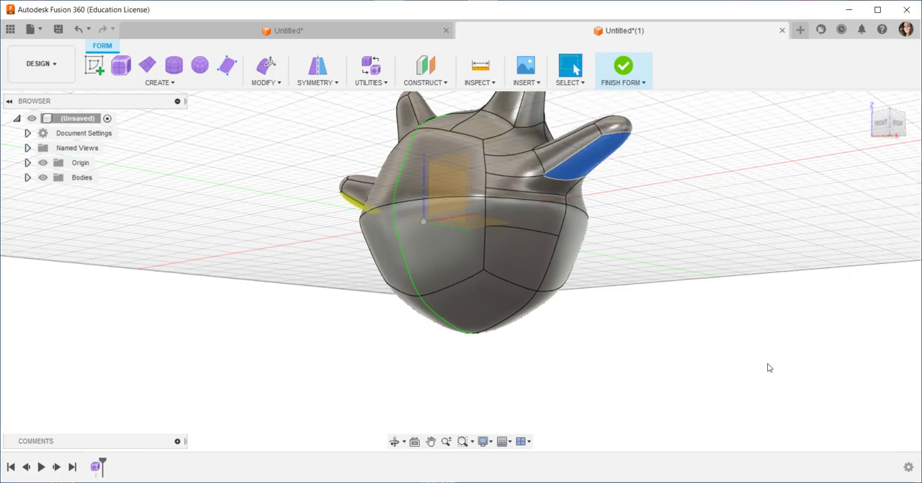
Clear the mirror symmetry from the body with horns and arms
{"action": "scroll", "coordinate": [706, 330], "scroll_direction": "down", "scroll_amount": 2}
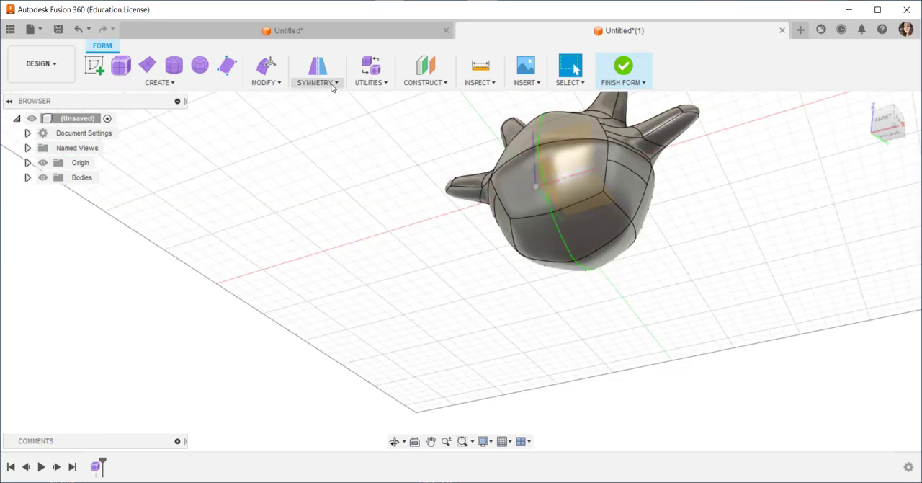
{"action": "left_click", "coordinate": [317, 83]}
{"action": "left_click", "coordinate": [321, 146]}
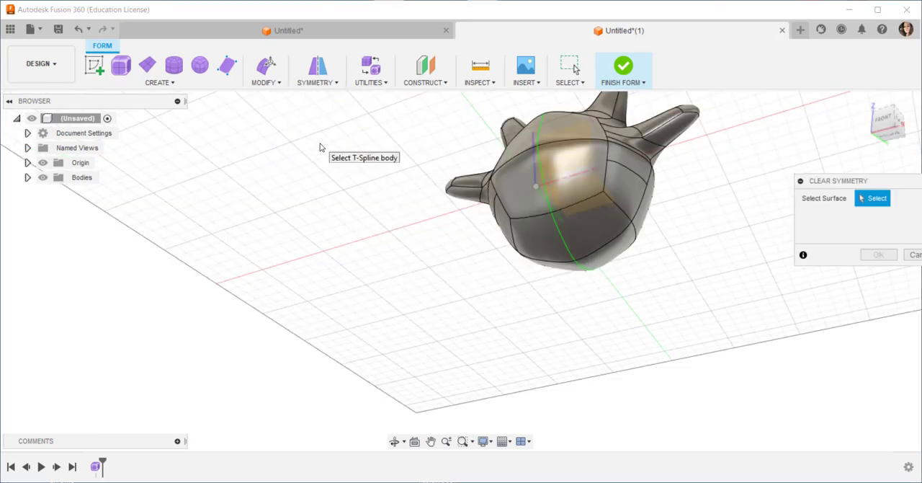
{"action": "left_click", "coordinate": [562, 176]}
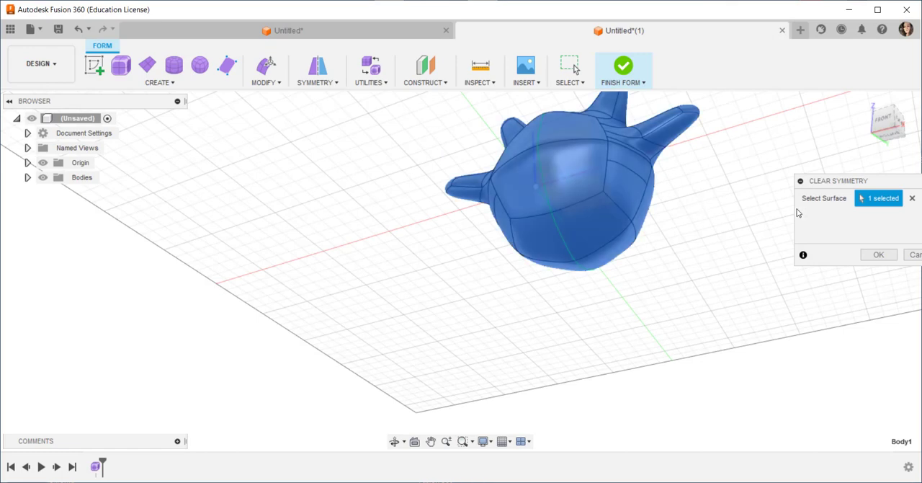
{"action": "left_click", "coordinate": [875, 258]}
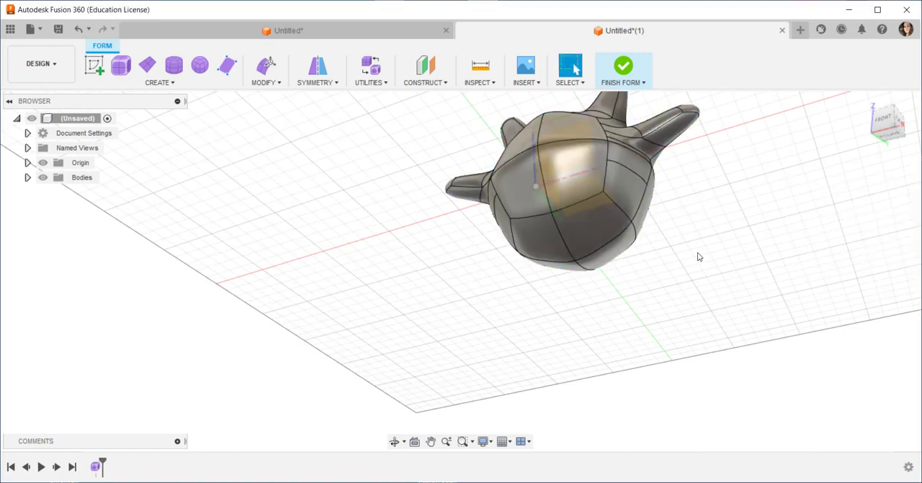
Apply internal mirror symmetry between the two adjacent lower front faces of the body
{"action": "left_click", "coordinate": [584, 231]}
{"action": "left_click", "coordinate": [336, 83]}
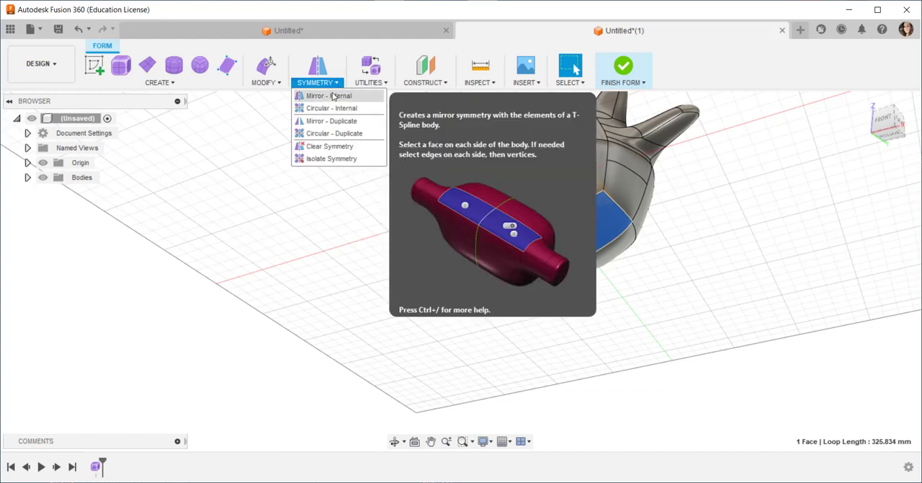
{"action": "left_click", "coordinate": [334, 95]}
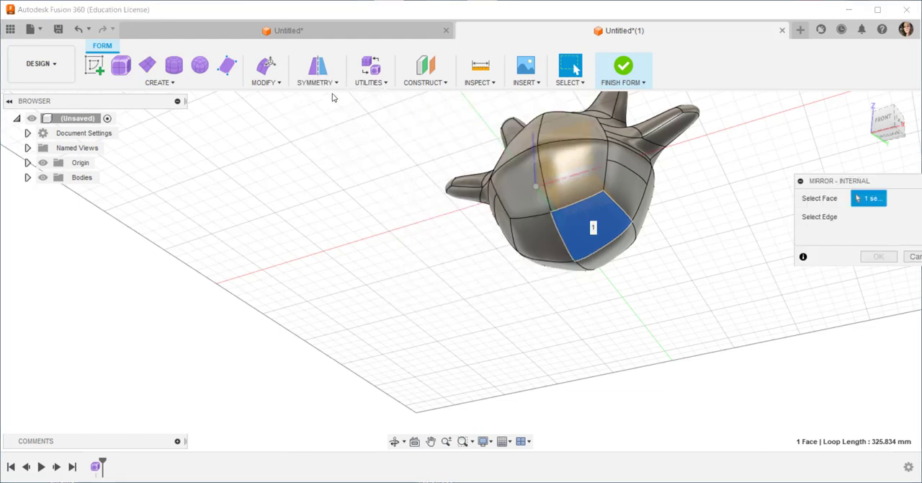
{"action": "left_click", "coordinate": [544, 246]}
{"action": "left_click", "coordinate": [882, 256]}
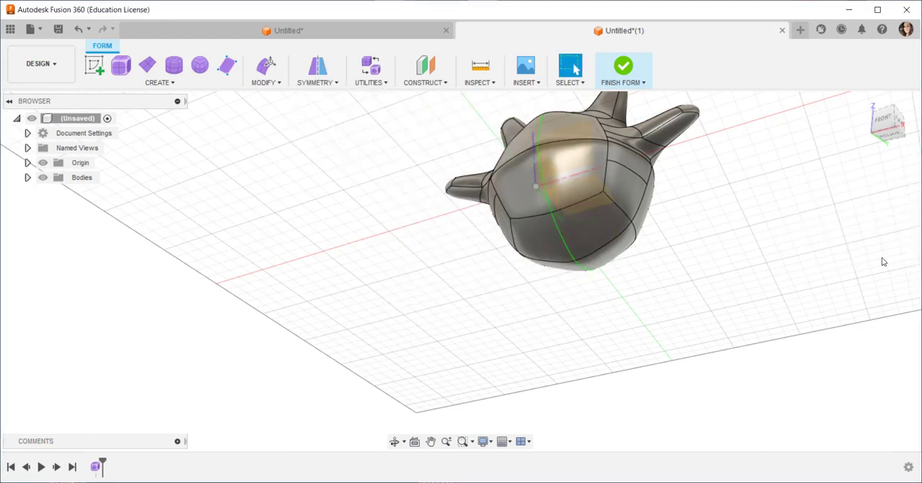
Subdivide the lower front face beside the symmetry line using the Simple insert mode
{"action": "left_click", "coordinate": [604, 227]}
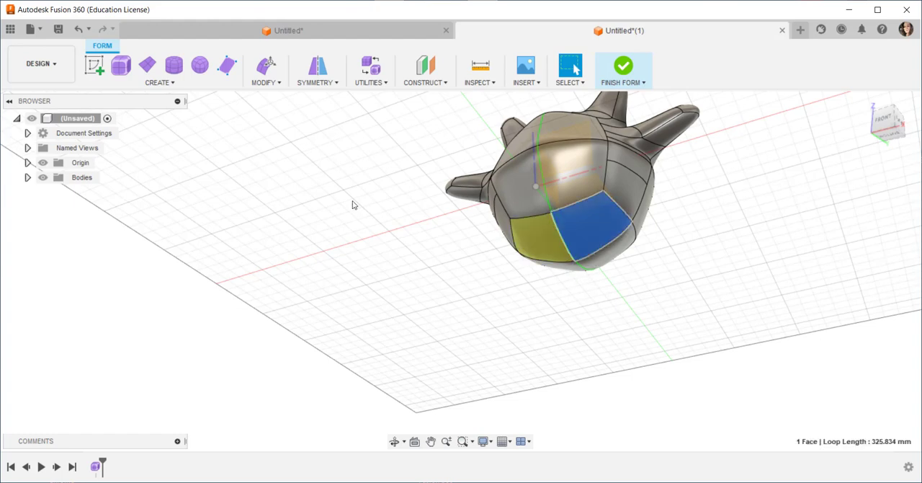
{"action": "left_click", "coordinate": [267, 82]}
{"action": "left_click", "coordinate": [273, 133]}
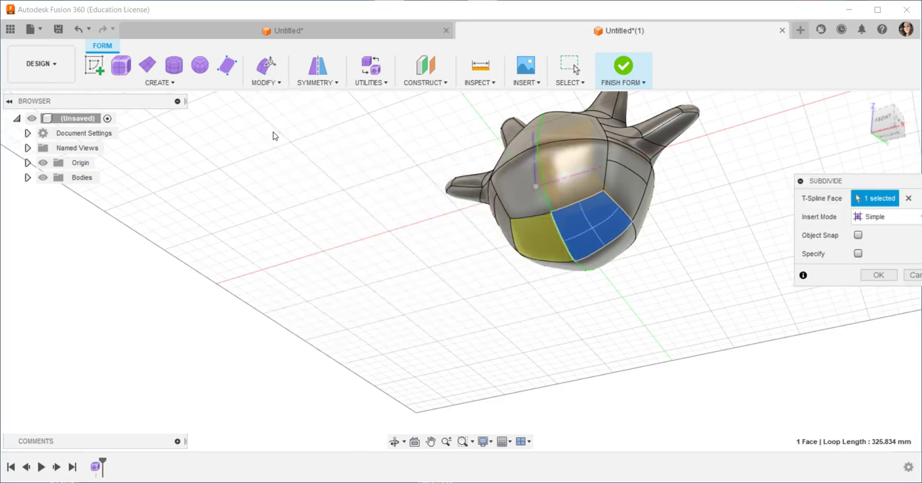
{"action": "left_click", "coordinate": [872, 279]}
Pull the outer upper face of the subdivided lower front outward and down with Edit Form to form a pair of mirrored legs
{"action": "middle_click_drag", "start_coordinate": [527, 283], "coordinate": [496, 292], "text": "shift"}
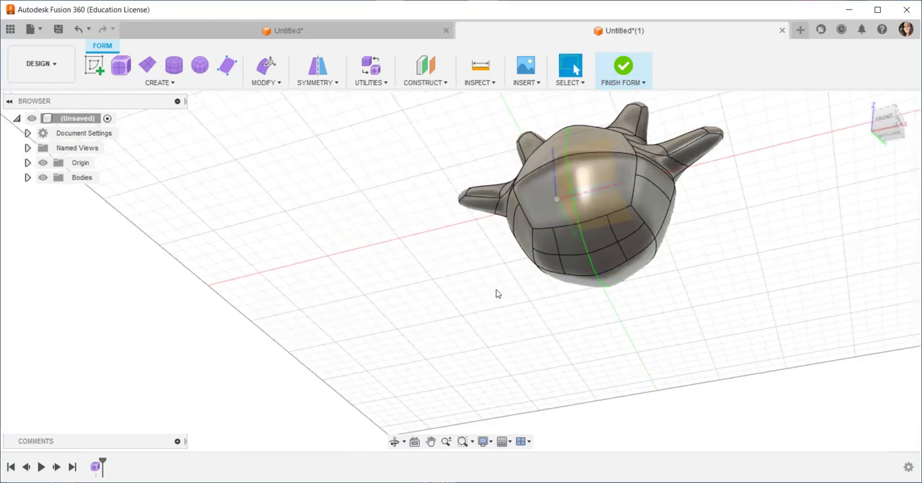
{"action": "left_click", "coordinate": [627, 223]}
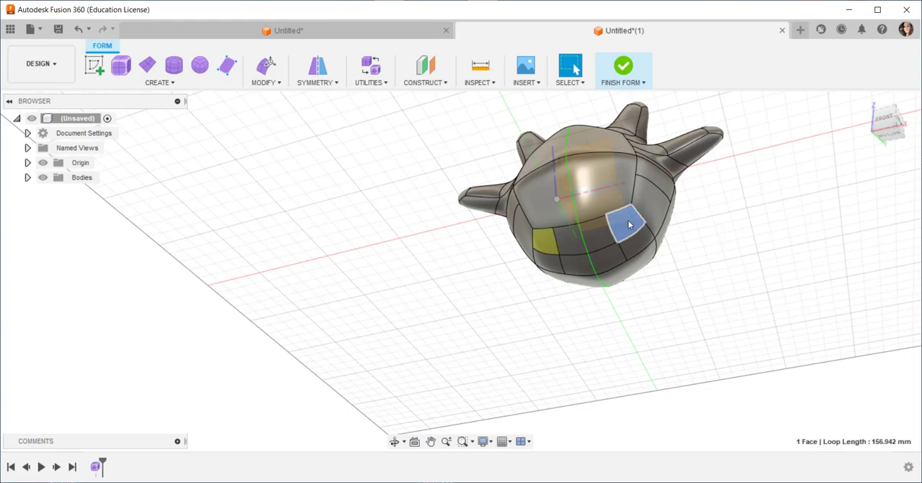
{"action": "right_click", "coordinate": [628, 224]}
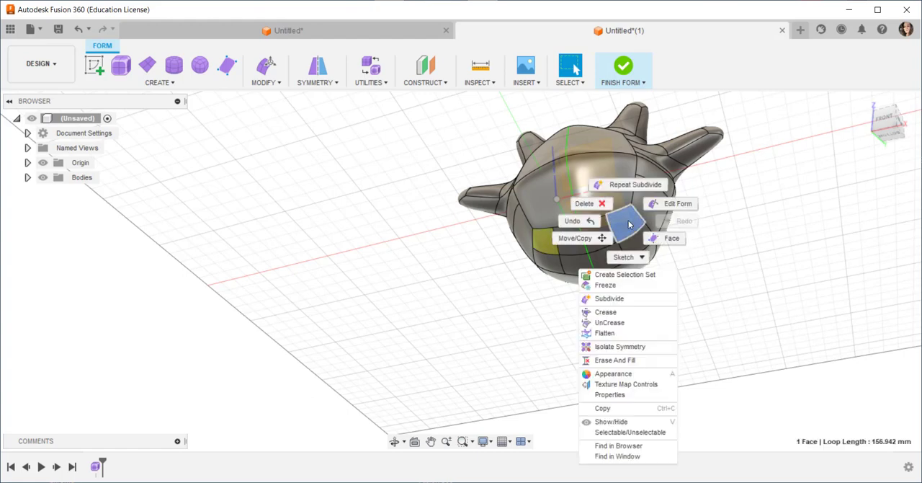
{"action": "left_click", "coordinate": [667, 204]}
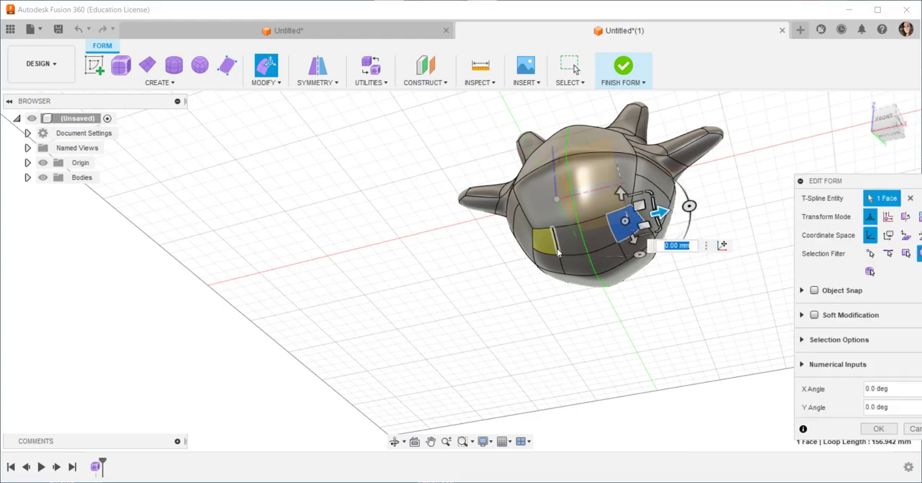
{"action": "middle_click_drag", "start_coordinate": [650, 277], "coordinate": [696, 347], "text": "shift"}
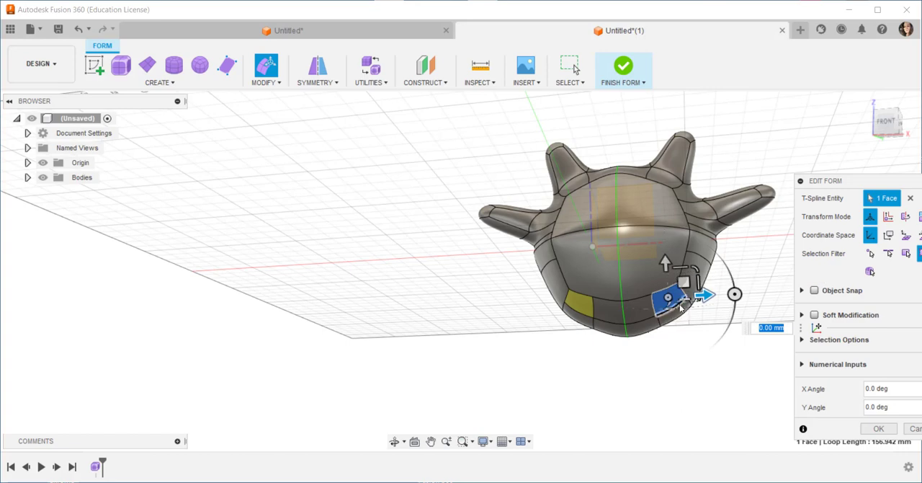
{"action": "left_click_drag", "start_coordinate": [687, 283], "coordinate": [746, 354]}
{"action": "left_click", "coordinate": [867, 430]}
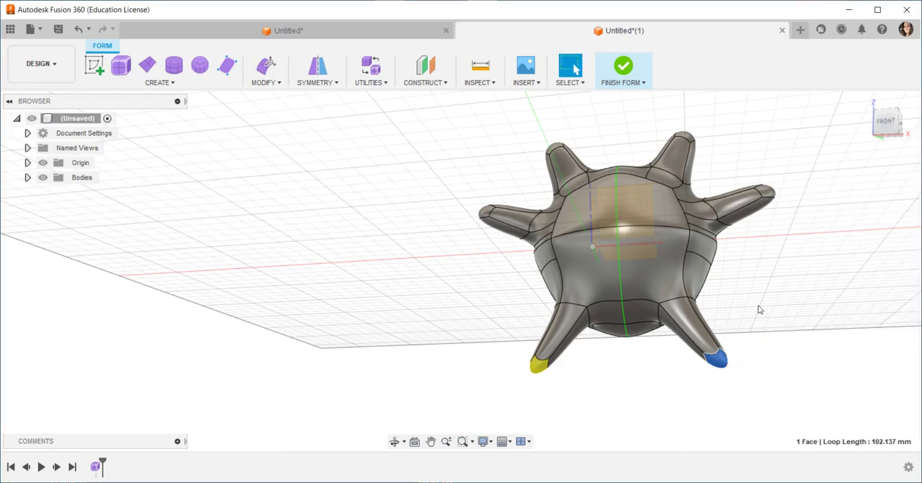
Reshape the leg by shifting its long inner front face slightly outward and up with Edit Form
{"action": "middle_click_drag", "start_coordinate": [759, 310], "coordinate": [757, 278], "text": "shift"}
{"action": "left_click", "coordinate": [751, 251]}
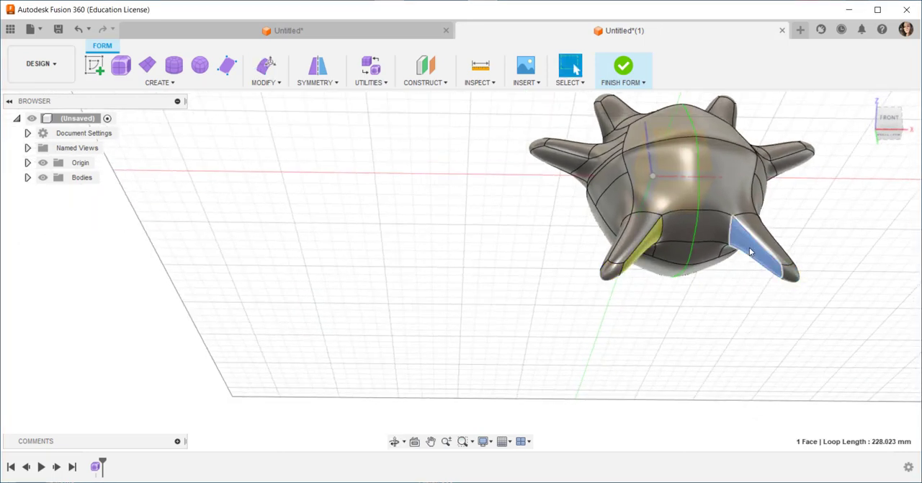
{"action": "left_click", "coordinate": [838, 246]}
{"action": "left_click", "coordinate": [751, 249]}
{"action": "right_click", "coordinate": [743, 242]}
{"action": "left_click", "coordinate": [783, 225]}
{"action": "left_click_drag", "start_coordinate": [762, 246], "coordinate": [767, 243]}
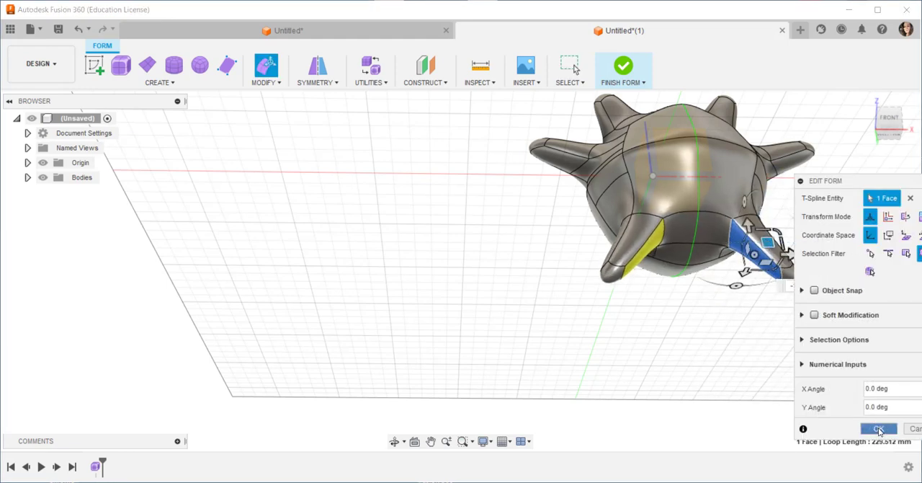
{"action": "left_click", "coordinate": [879, 428]}
Hide the origin and delete the horizontal edge across the middle of the body's front
{"action": "left_click", "coordinate": [868, 103]}
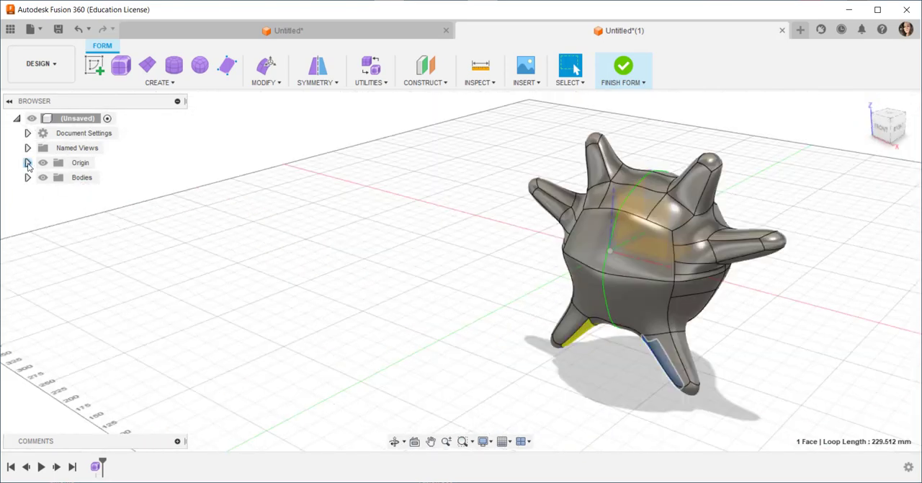
{"action": "left_click", "coordinate": [43, 162]}
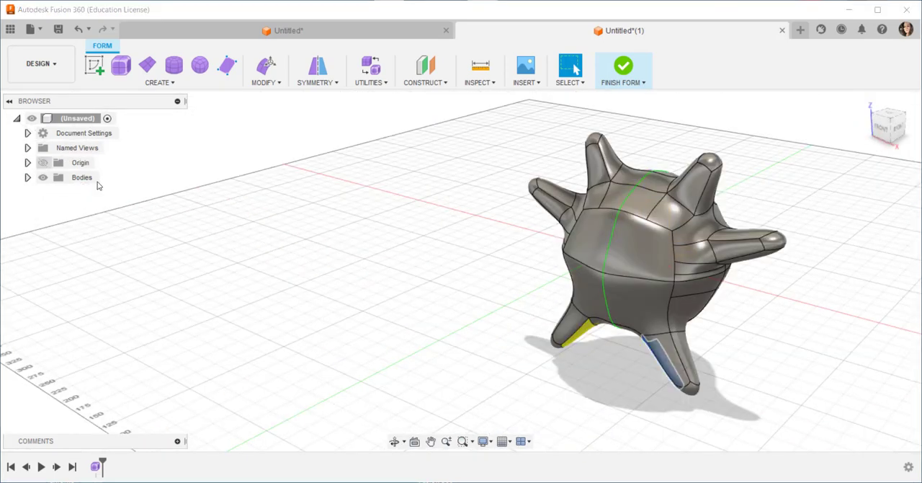
{"action": "left_click", "coordinate": [627, 279]}
{"action": "right_click", "coordinate": [626, 280]}
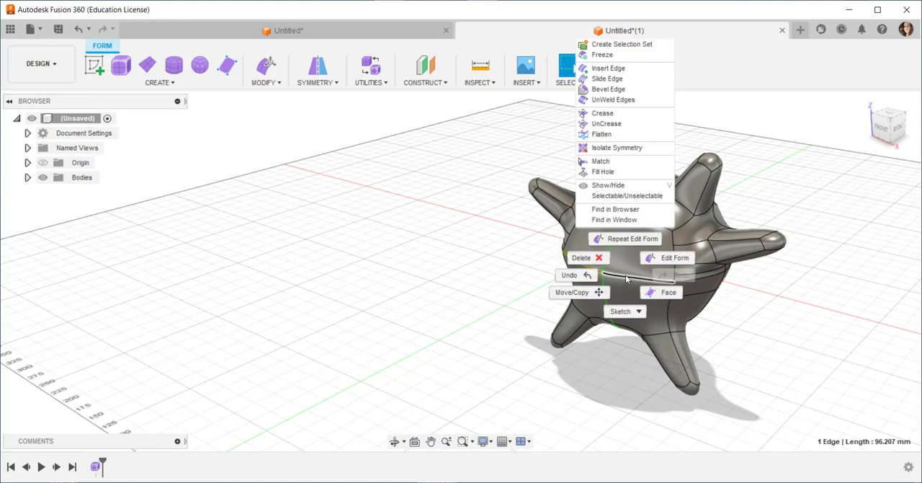
{"action": "left_click", "coordinate": [576, 257]}
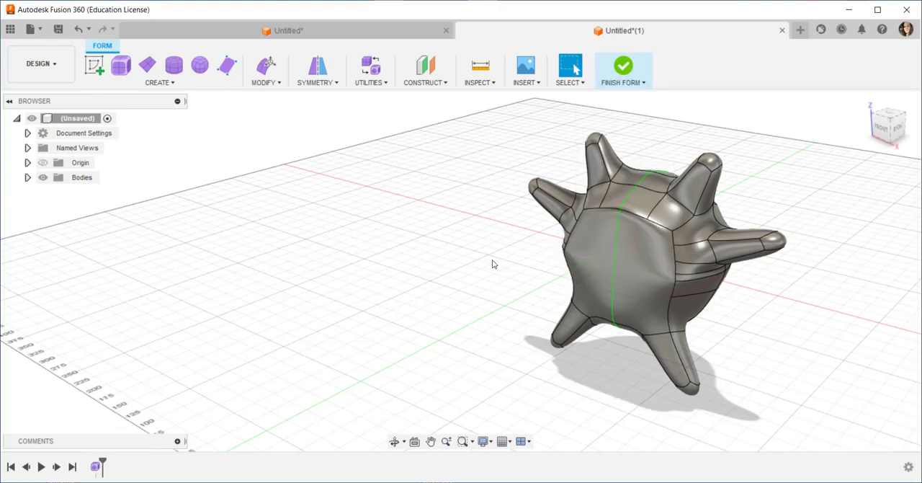
Pull the large front face beside the symmetry line forward with Edit Form, by -43.79 mm and -1.968 mm
{"action": "middle_click_drag", "start_coordinate": [471, 279], "coordinate": [506, 260], "text": "shift"}
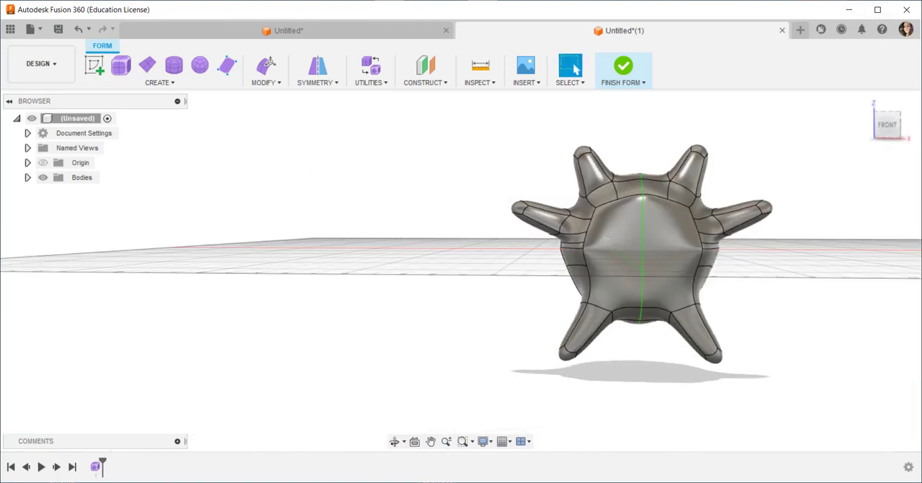
{"action": "middle_click_drag", "start_coordinate": [844, 147], "coordinate": [776, 179], "text": "shift"}
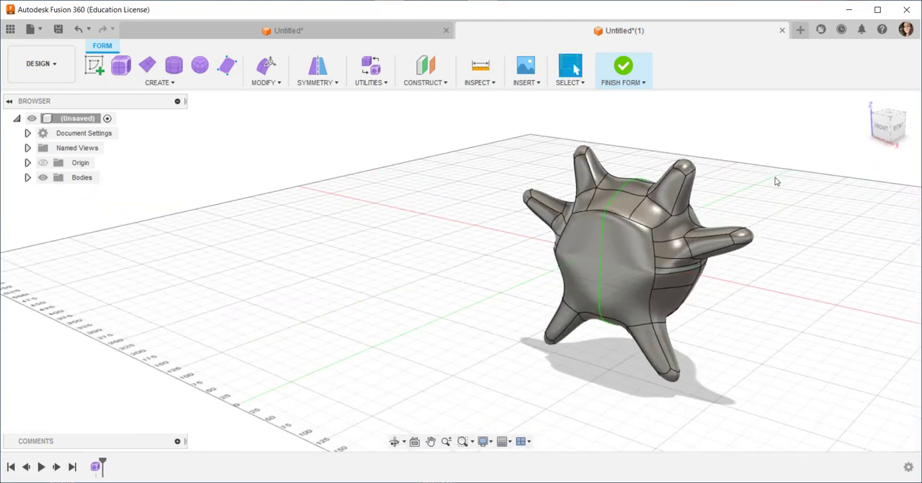
{"action": "left_click", "coordinate": [621, 269]}
{"action": "right_click", "coordinate": [627, 242]}
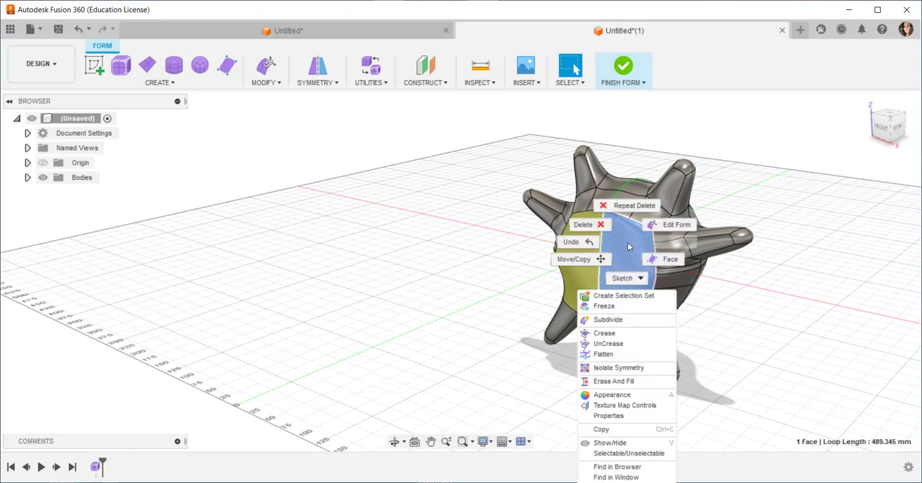
{"action": "left_click", "coordinate": [667, 226]}
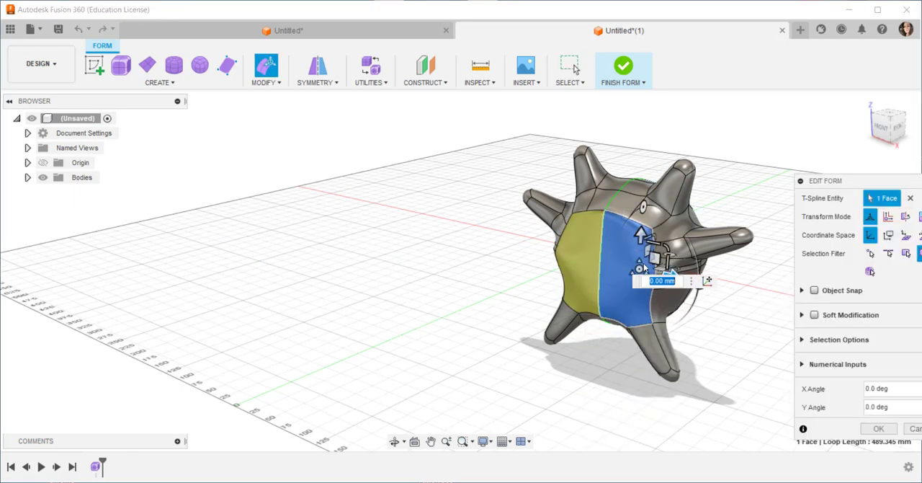
{"action": "mouse_move", "coordinate": [643, 268]}
{"action": "left_mouse_down"}
{"action": "mouse_move", "coordinate": [631, 288]}
{"action": "mouse_move", "coordinate": [618, 258]}
{"action": "mouse_move", "coordinate": [634, 260]}
{"action": "left_mouse_up"}
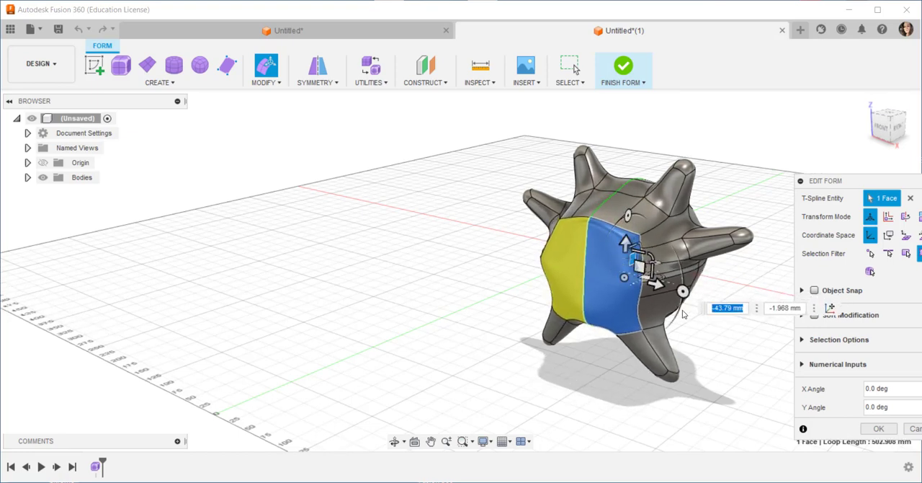
{"action": "left_click", "coordinate": [874, 430]}
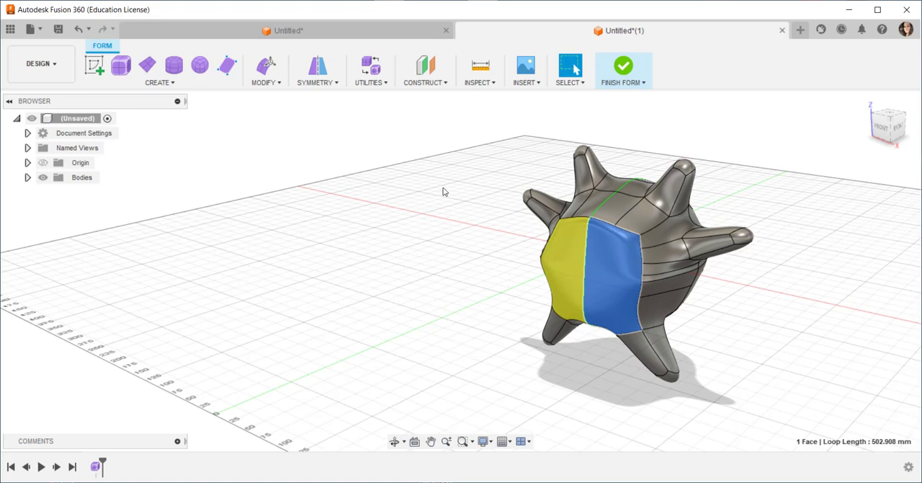
Flatten the back of the body by pushing its four central faces 50 mm inward with Edit Form
{"action": "left_click", "coordinate": [442, 230]}
{"action": "middle_click_drag", "start_coordinate": [442, 229], "coordinate": [402, 244], "text": "shift"}
{"action": "middle_click", "coordinate": [402, 244], "text": "shift"}
{"action": "middle_click_drag", "start_coordinate": [773, 243], "coordinate": [599, 234], "text": "shift"}
{"action": "middle_click_drag", "start_coordinate": [552, 209], "coordinate": [618, 224], "text": "shift"}
{"action": "left_click", "coordinate": [373, 201]}
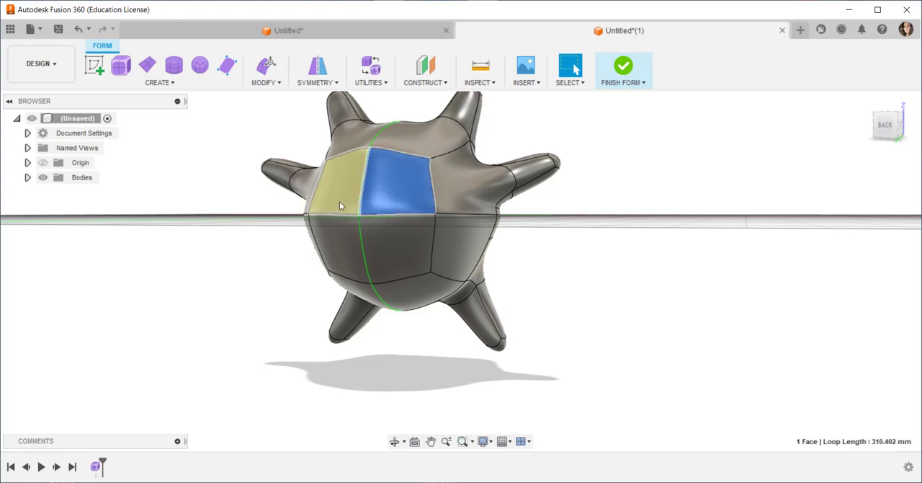
{"action": "left_click", "coordinate": [340, 201], "text": "shift"}
{"action": "left_click", "coordinate": [339, 250], "text": "shift"}
{"action": "left_click", "coordinate": [382, 243], "text": "shift"}
{"action": "right_click", "coordinate": [382, 243]}
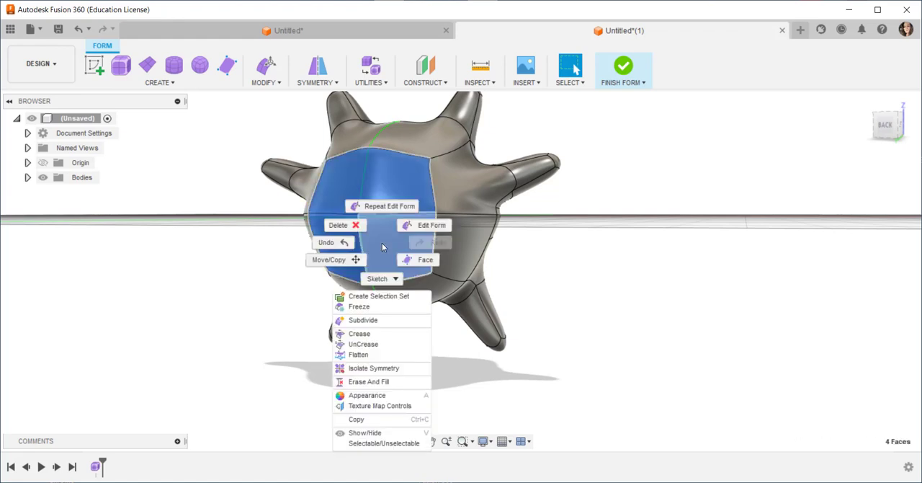
{"action": "left_click", "coordinate": [418, 225]}
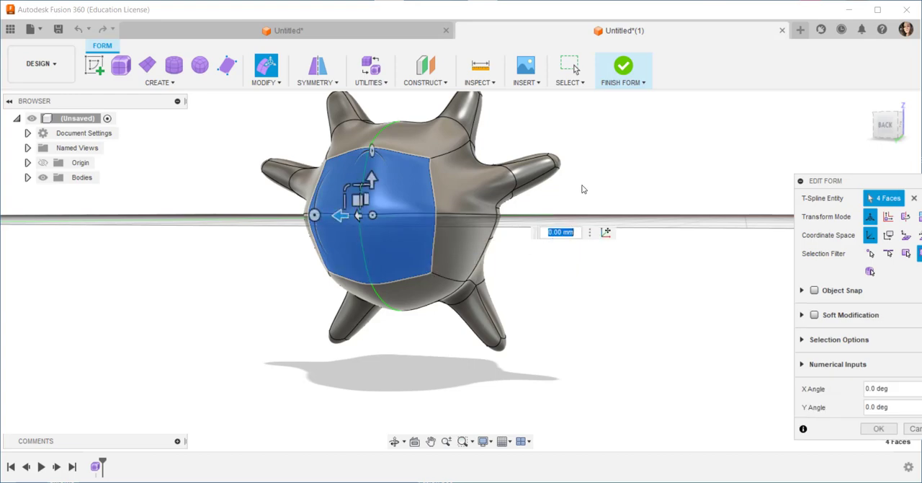
{"action": "middle_click_drag", "start_coordinate": [583, 189], "coordinate": [554, 209], "text": "shift"}
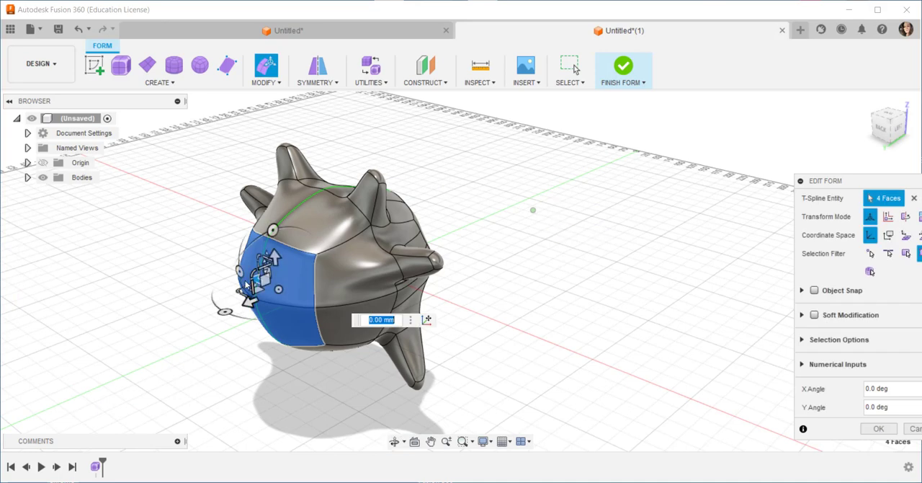
{"action": "left_click_drag", "start_coordinate": [248, 295], "coordinate": [278, 290]}
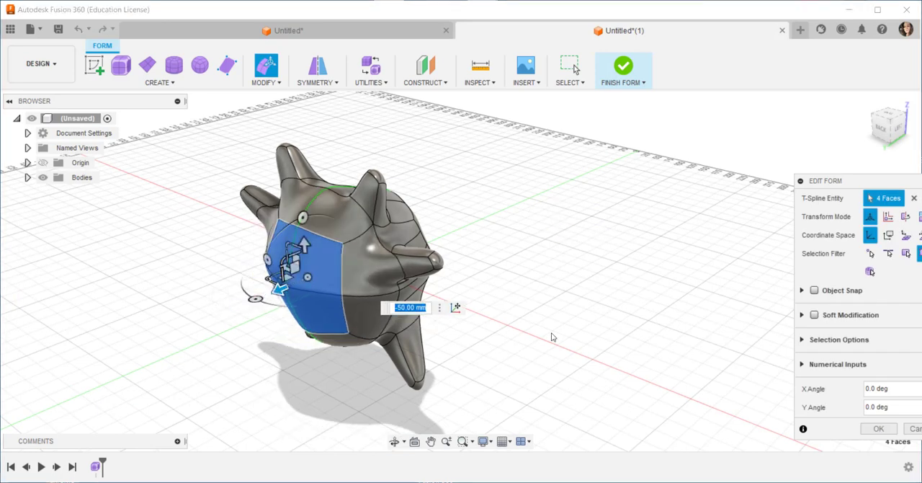
{"action": "left_click", "coordinate": [879, 428]}
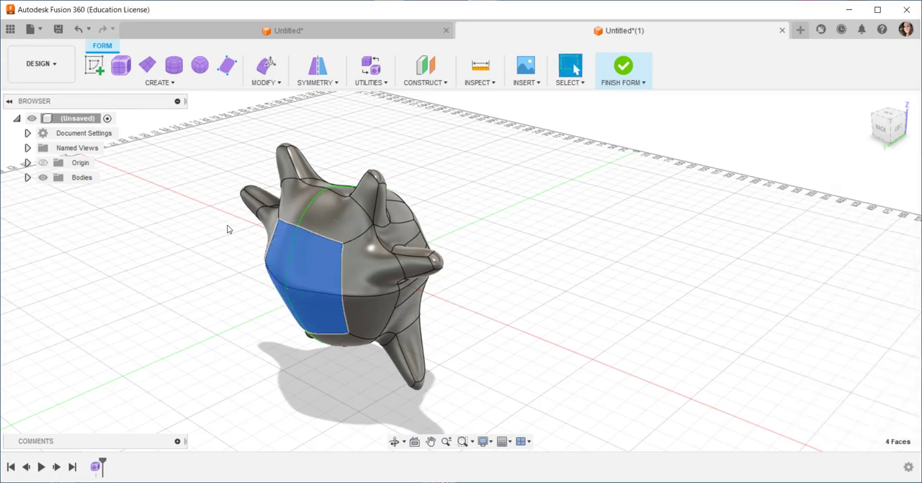
Delete the horizontal edge across the middle of the flattened back faces
{"action": "middle_click_drag", "start_coordinate": [241, 280], "coordinate": [362, 252], "text": "shift"}
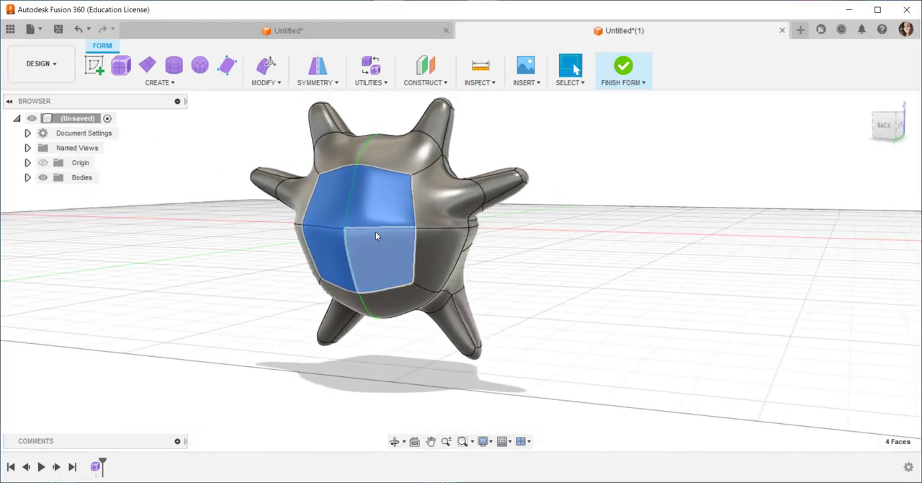
{"action": "left_click", "coordinate": [325, 229]}
{"action": "right_click", "coordinate": [324, 228]}
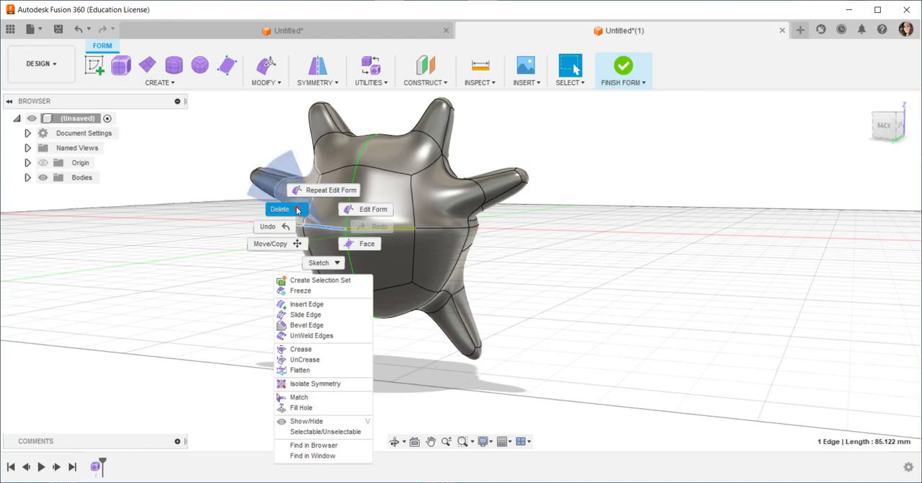
{"action": "left_click", "coordinate": [297, 210]}
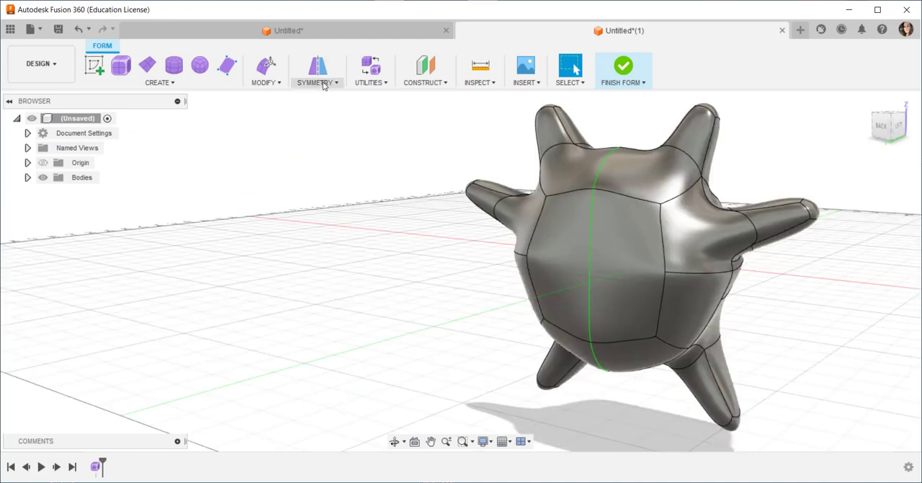
Clear the mirror symmetry from the whole creature body
{"action": "left_click", "coordinate": [335, 83]}
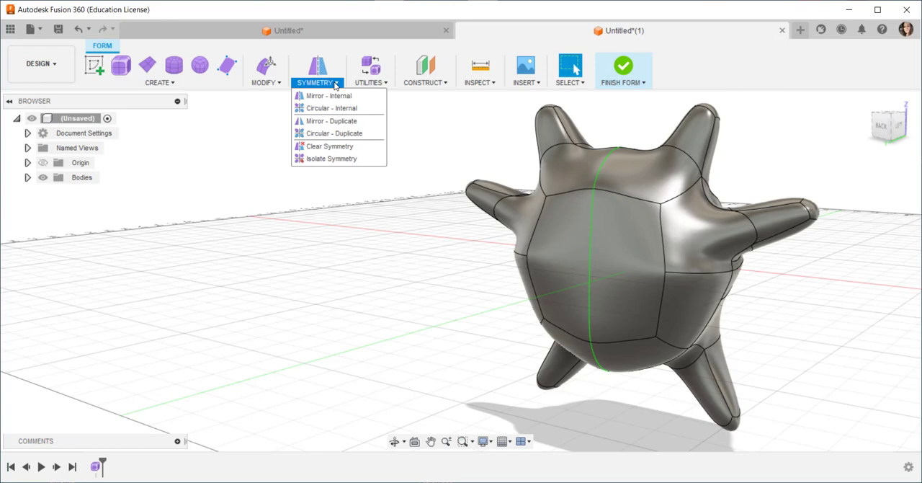
{"action": "left_click", "coordinate": [324, 147]}
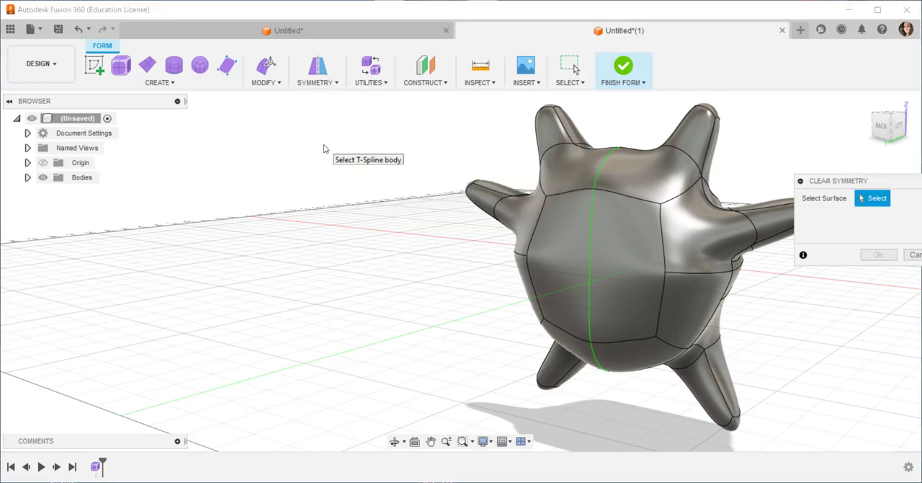
{"action": "left_click", "coordinate": [708, 252]}
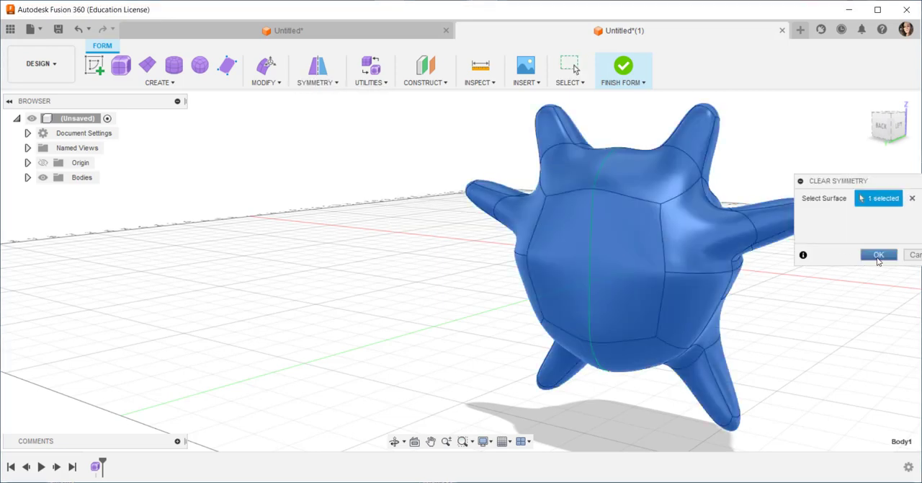
{"action": "left_click", "coordinate": [879, 256]}
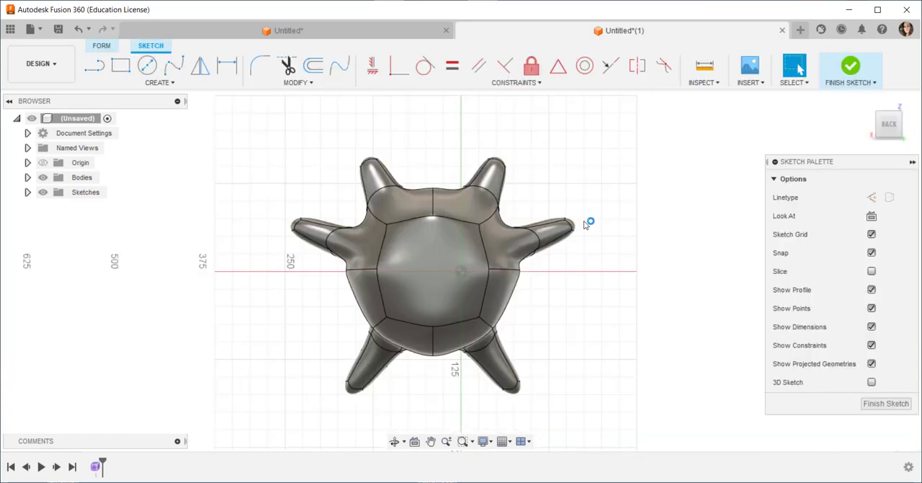
Sketch two eye circles side by side on the flattened face, about 36 mm and 44 mm in diameter
{"action": "left_click", "coordinate": [149, 67]}
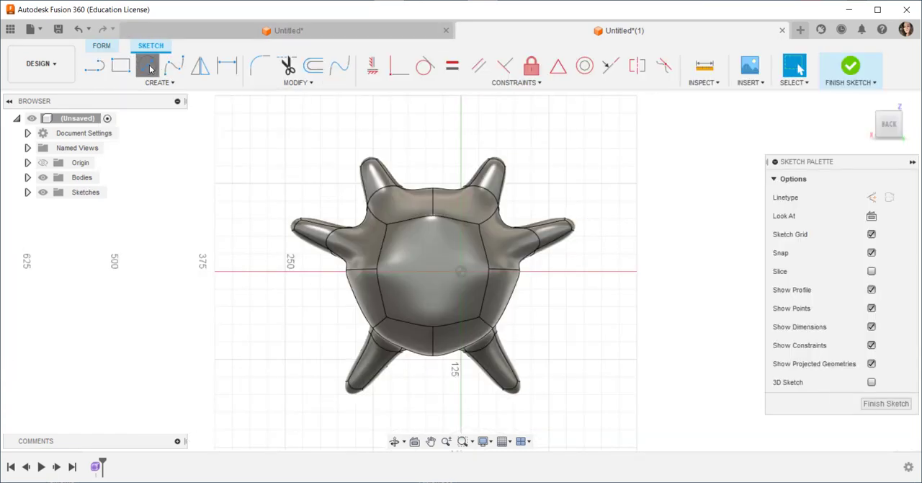
{"action": "left_click", "coordinate": [408, 252]}
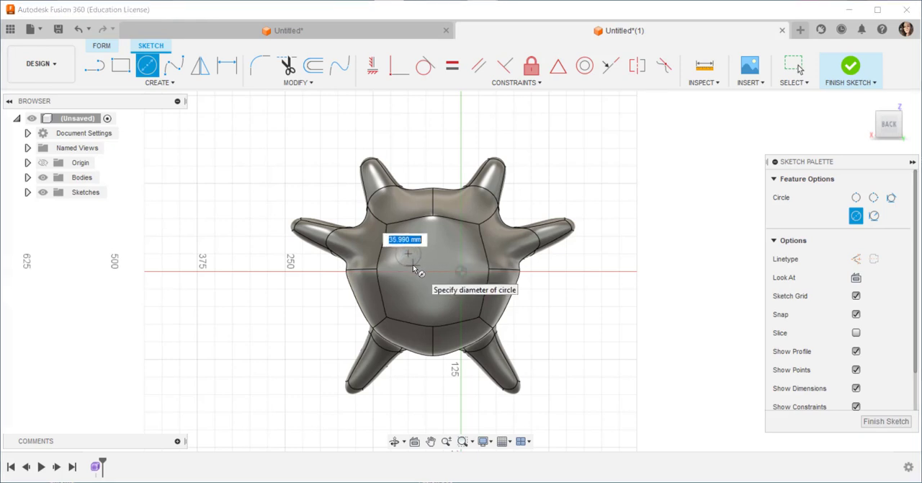
{"action": "left_click", "coordinate": [413, 268]}
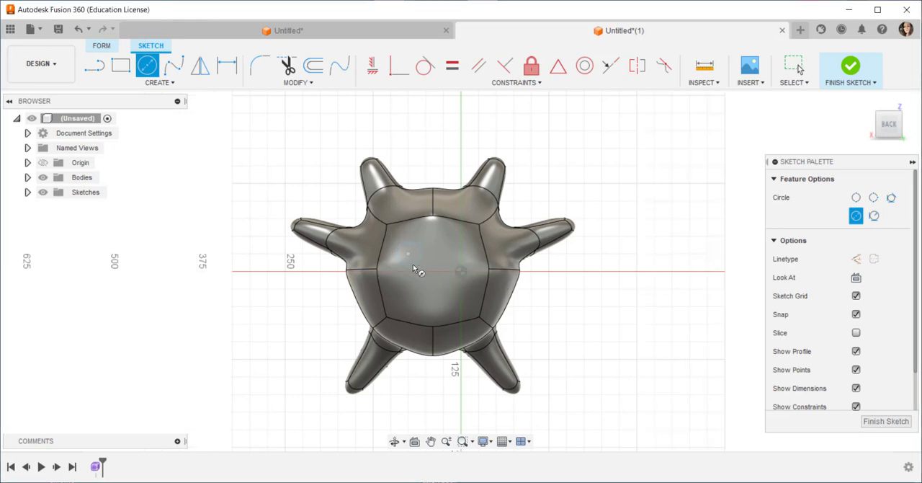
{"action": "left_click", "coordinate": [458, 247]}
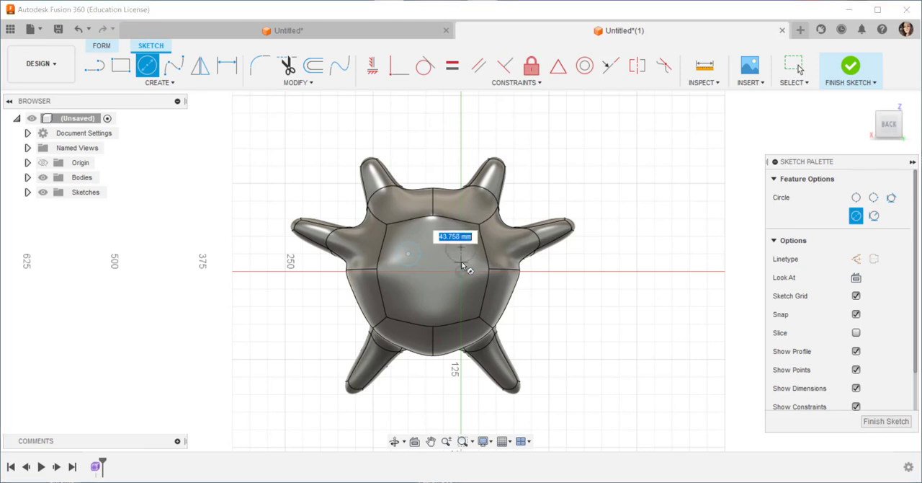
{"action": "left_click", "coordinate": [465, 262]}
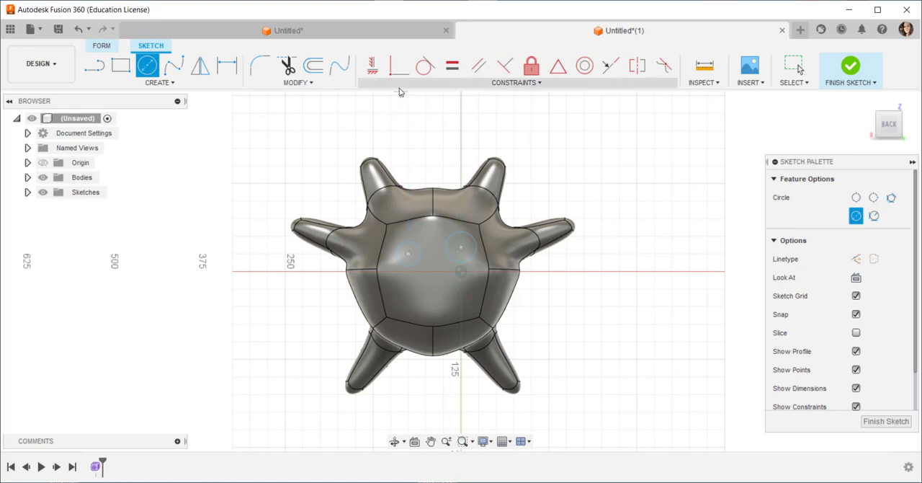
Align the two eye circles' centres horizontally and constrain the circles to equal size
{"action": "left_click", "coordinate": [374, 67]}
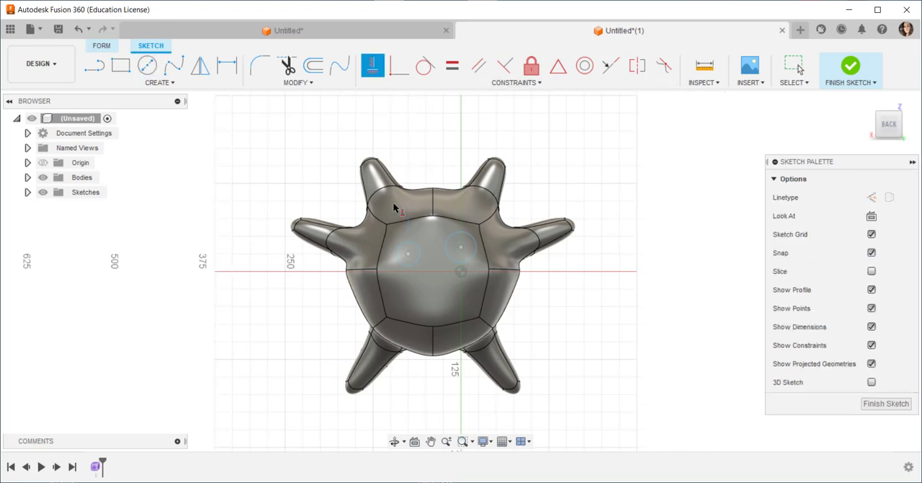
{"action": "left_click", "coordinate": [408, 254]}
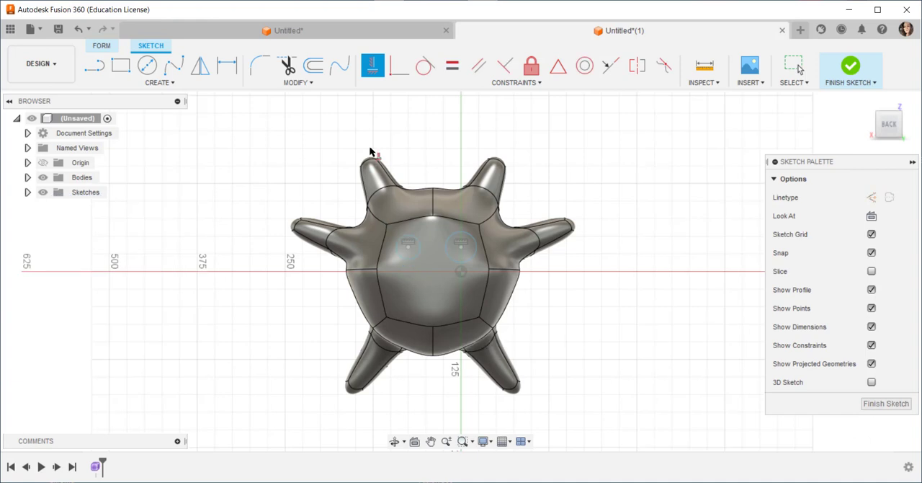
{"action": "left_click", "coordinate": [450, 69]}
{"action": "left_click", "coordinate": [449, 260]}
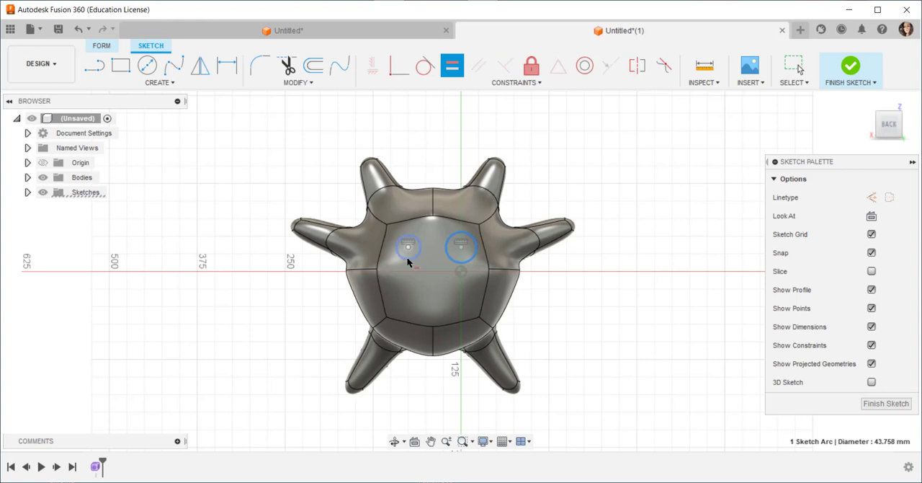
{"action": "left_click", "coordinate": [408, 261]}
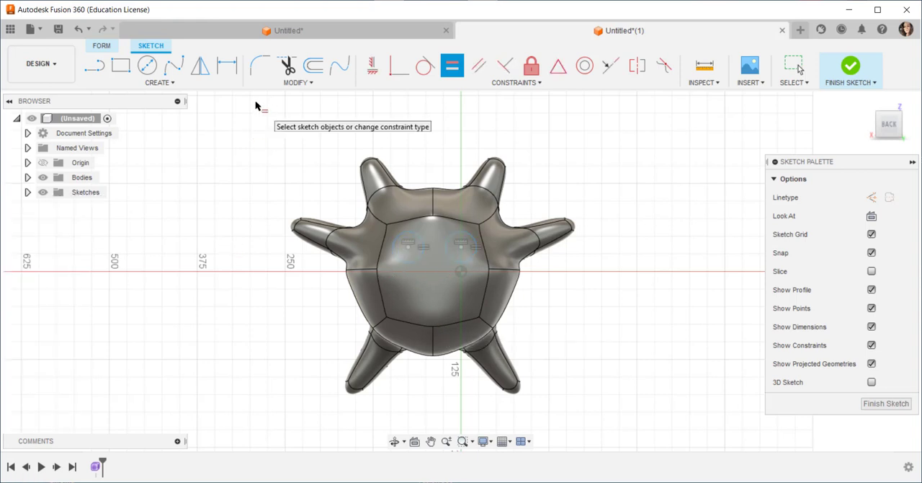
Sketch a smiling mouth below the eyes from a three-point arc about 88 mm wide closed by a straight line, and finish the sketch
{"action": "left_click", "coordinate": [173, 84]}
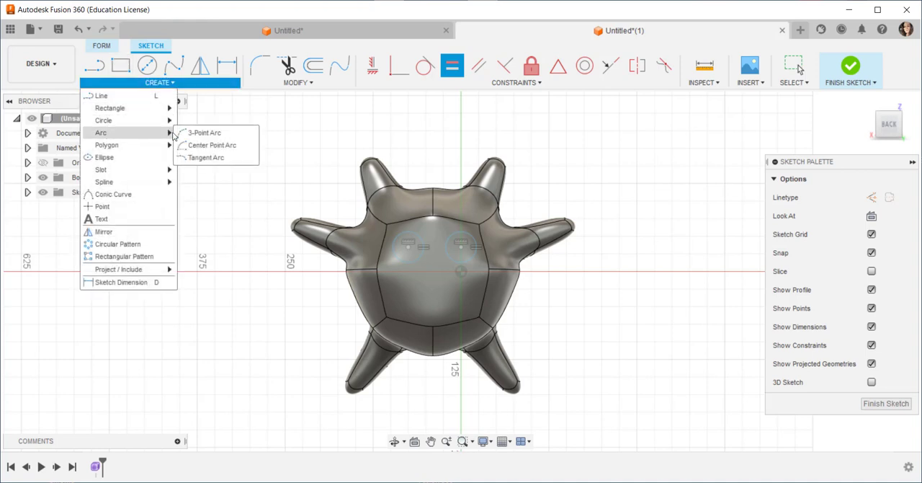
{"action": "left_click", "coordinate": [199, 133]}
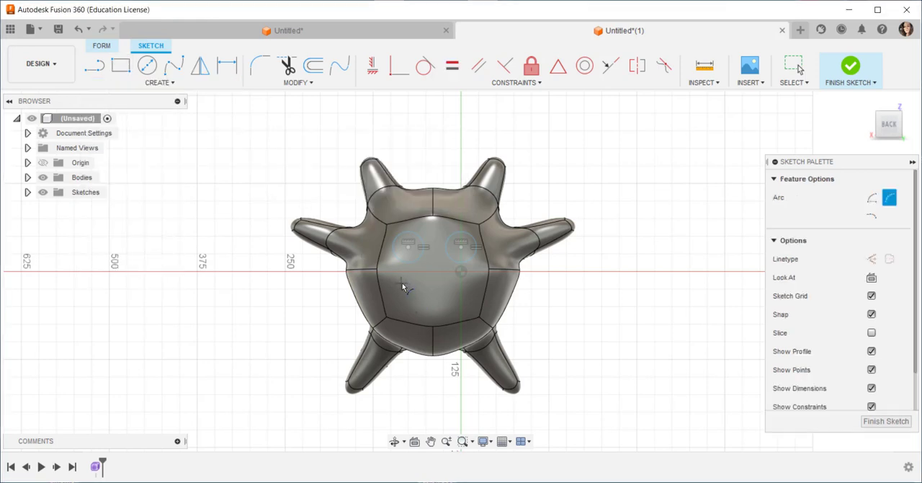
{"action": "left_click", "coordinate": [403, 284]}
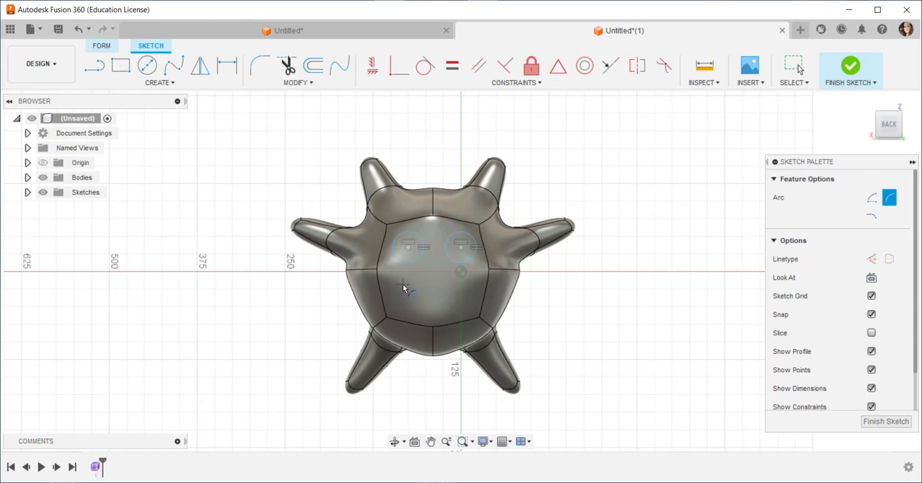
{"action": "left_click", "coordinate": [465, 284]}
{"action": "left_click", "coordinate": [452, 297]}
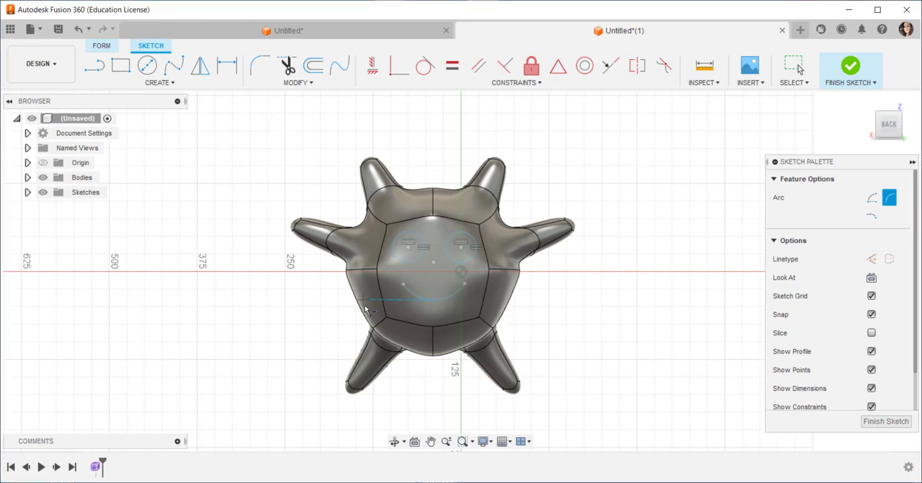
{"action": "left_click", "coordinate": [94, 66]}
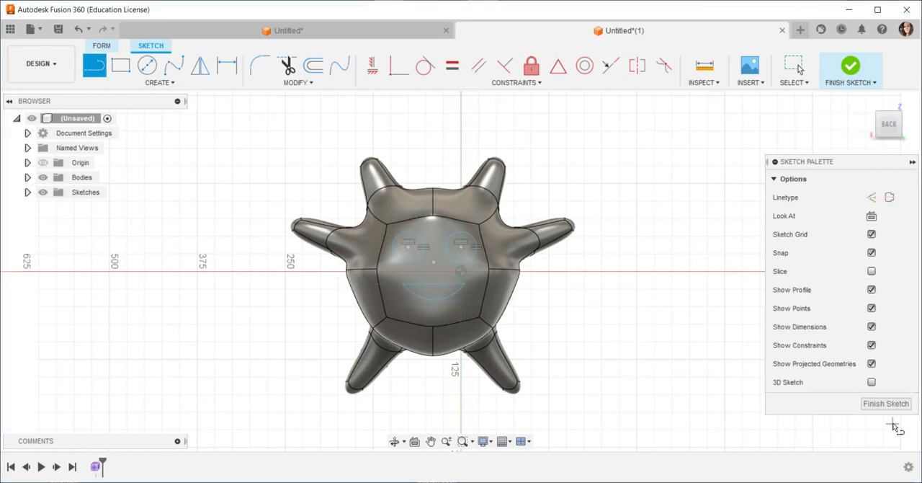
{"action": "left_click", "coordinate": [886, 404]}
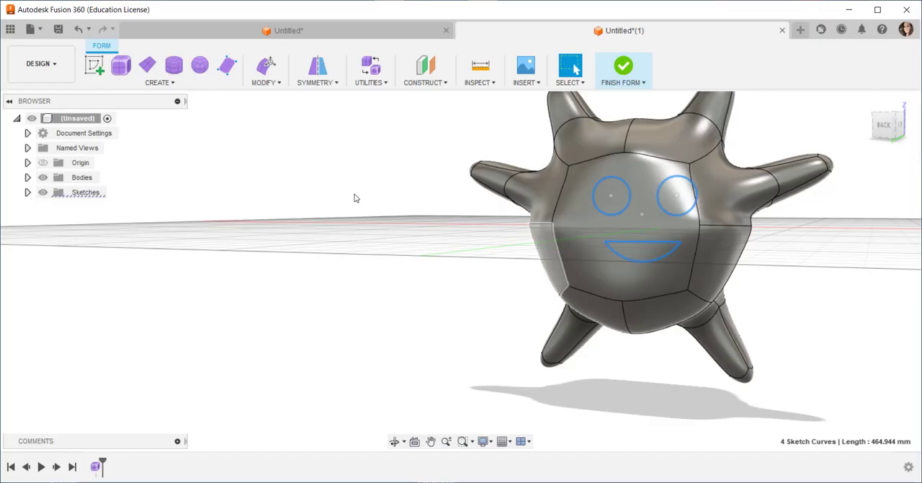
Extrude the two eye circles and the mouth profile 125 mm out from the face as form bodies
{"action": "left_click", "coordinate": [186, 84]}
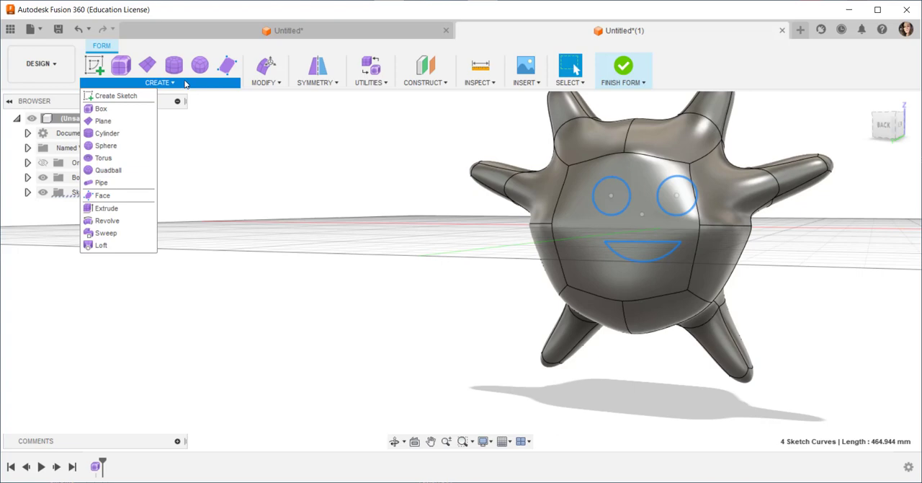
{"action": "left_click", "coordinate": [108, 208]}
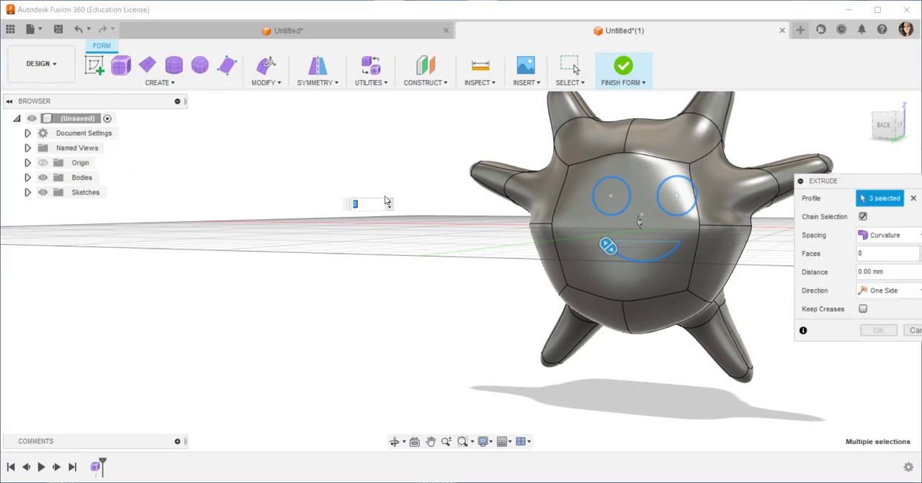
{"action": "middle_click_drag", "start_coordinate": [641, 232], "coordinate": [567, 263], "text": "shift"}
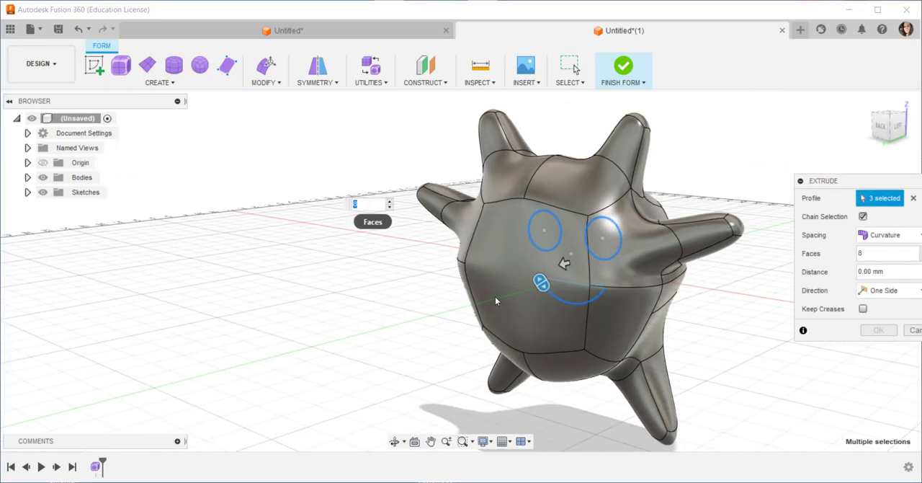
{"action": "left_click_drag", "start_coordinate": [566, 263], "coordinate": [502, 305]}
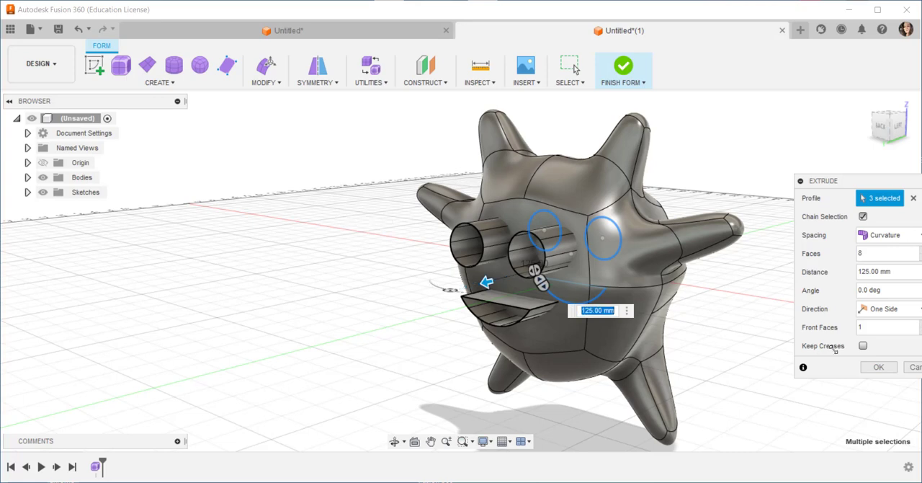
{"action": "left_click", "coordinate": [878, 367]}
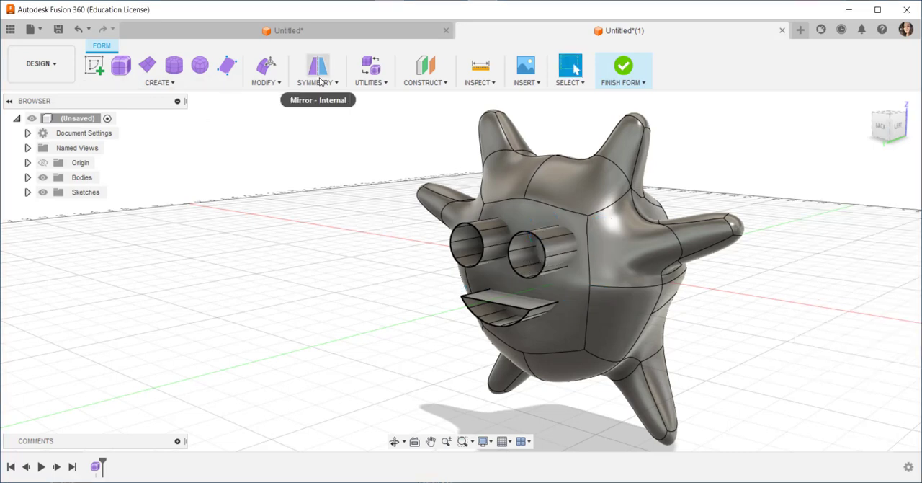
Finish the form and close the open front of the first eye tube with a Patch as a new body
{"action": "left_click", "coordinate": [624, 69]}
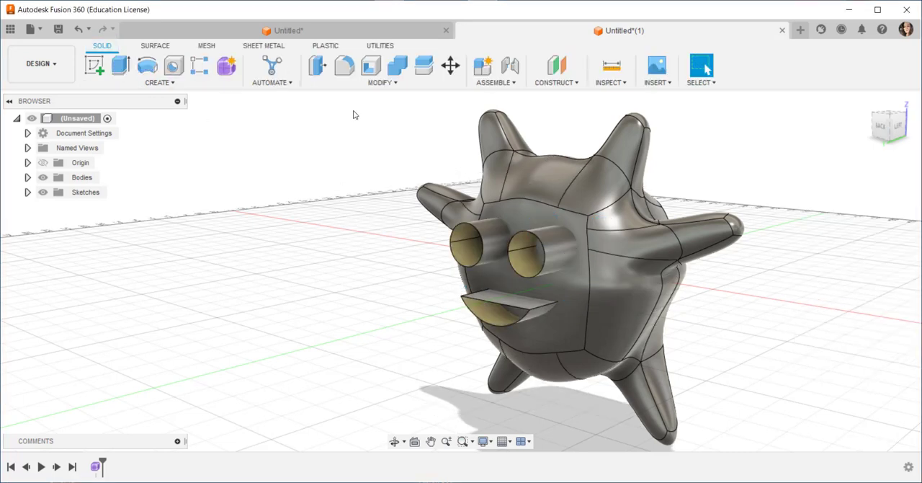
{"action": "left_click", "coordinate": [154, 46]}
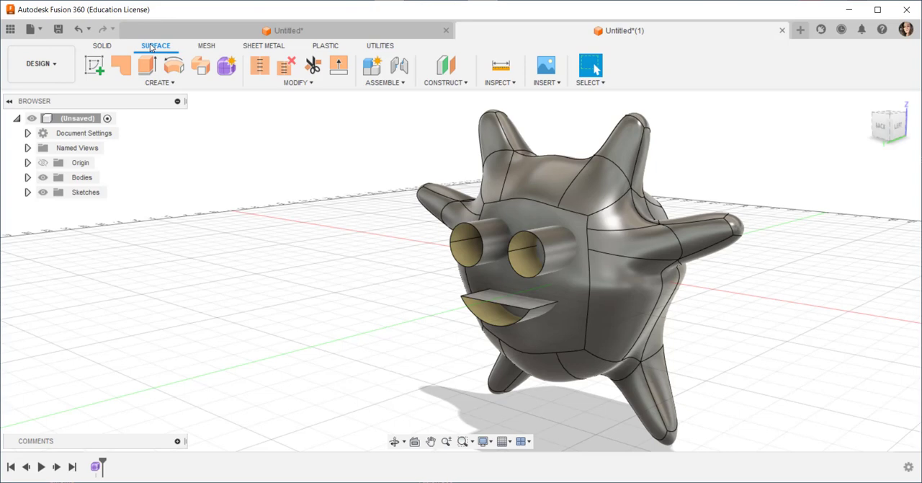
{"action": "left_click", "coordinate": [172, 84]}
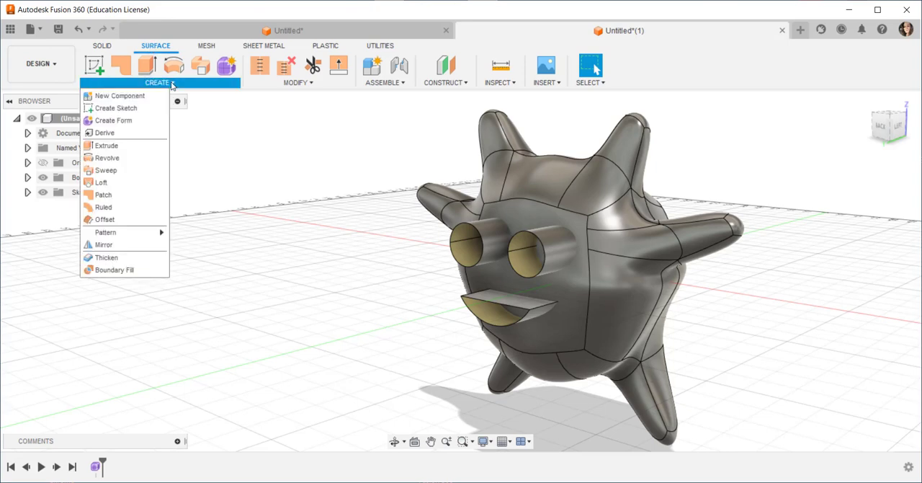
{"action": "left_click", "coordinate": [103, 194]}
{"action": "left_click", "coordinate": [452, 242]}
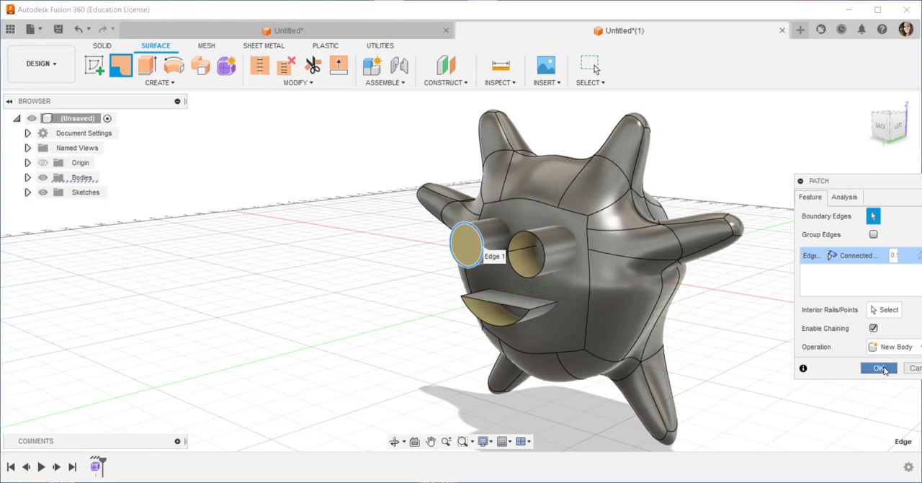
{"action": "left_click", "coordinate": [879, 368]}
Patch the open fronts of the other eye tube and the mouth as new bodies
{"action": "left_click", "coordinate": [528, 247]}
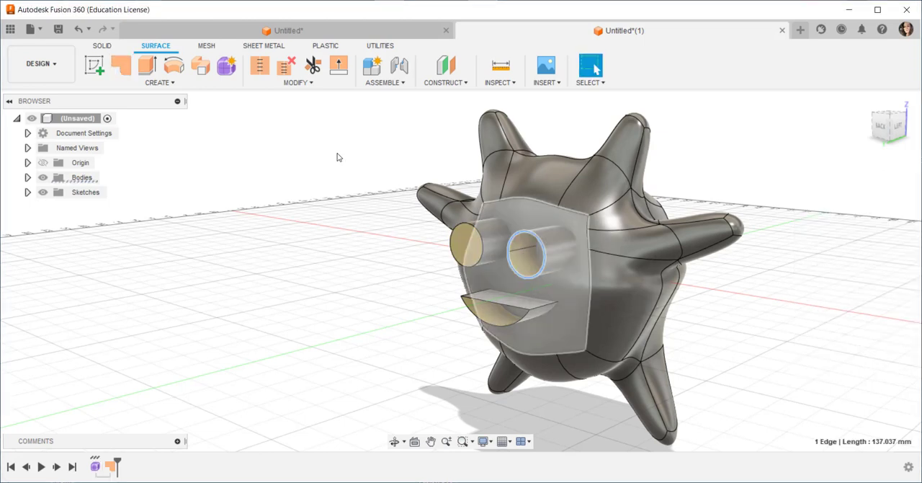
{"action": "right_click", "coordinate": [545, 256]}
{"action": "left_click", "coordinate": [552, 214]}
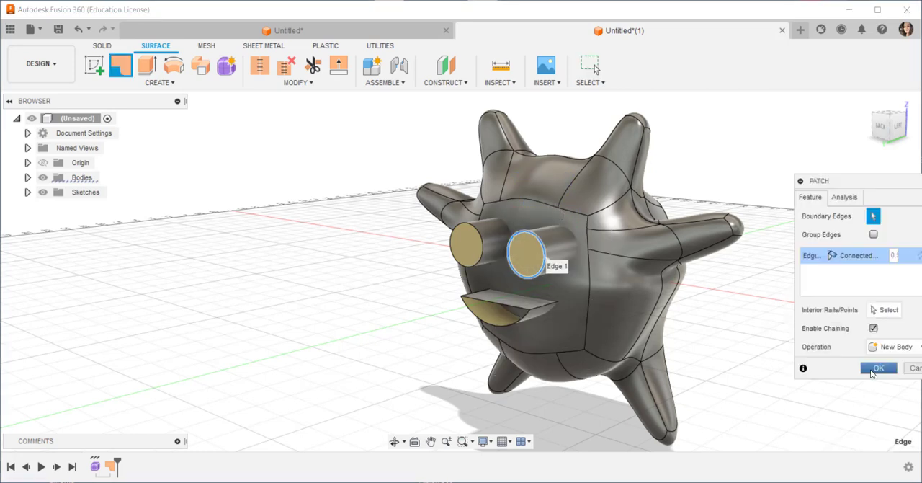
{"action": "left_click", "coordinate": [878, 369]}
{"action": "right_click", "coordinate": [505, 305]}
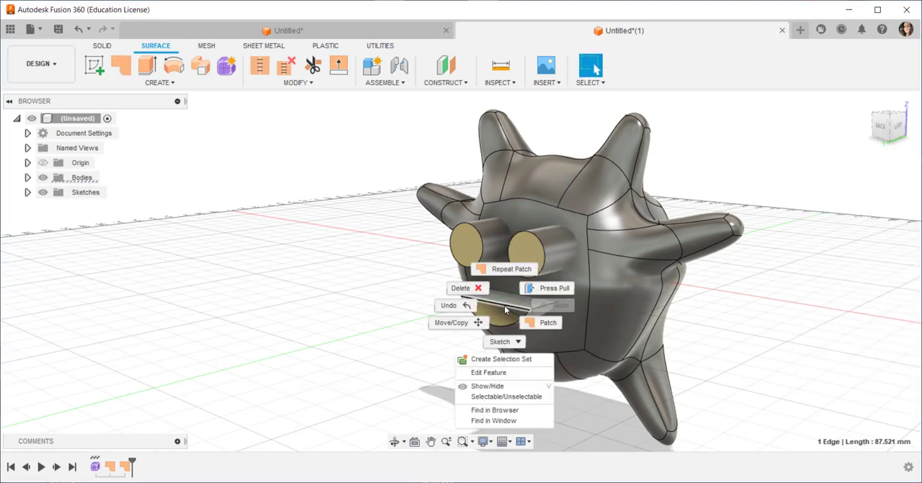
{"action": "left_click", "coordinate": [500, 268]}
{"action": "left_click", "coordinate": [879, 371]}
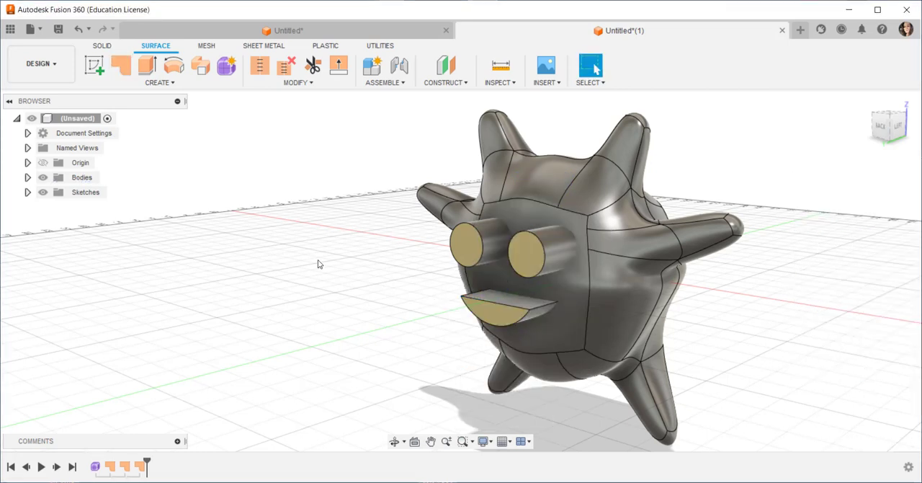
Set appearances to apply to faces and put Paint - Enamel Glossy (Red) on the front patches of both eyes and the mouth
{"action": "scroll", "coordinate": [337, 266], "scroll_direction": "down", "scroll_amount": 3}
{"action": "middle_click_drag", "start_coordinate": [328, 283], "coordinate": [347, 278], "text": "shift"}
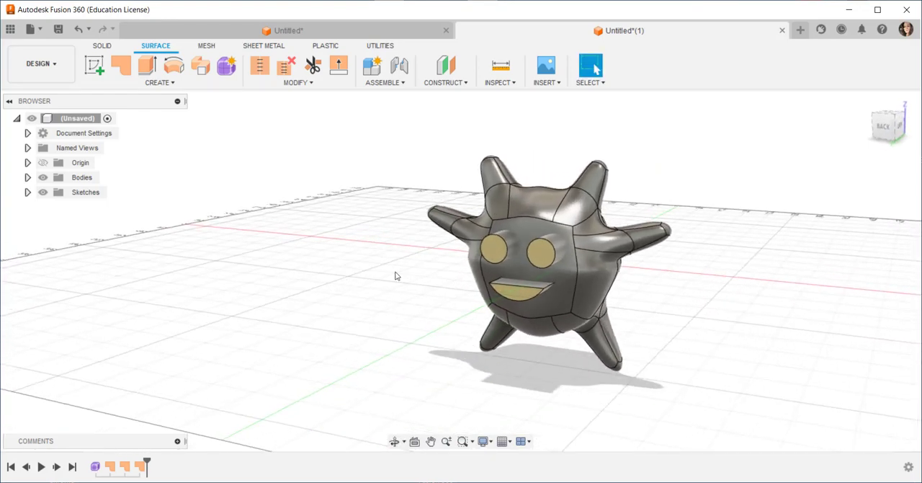
{"action": "scroll", "coordinate": [395, 275], "scroll_direction": "up", "scroll_amount": 2}
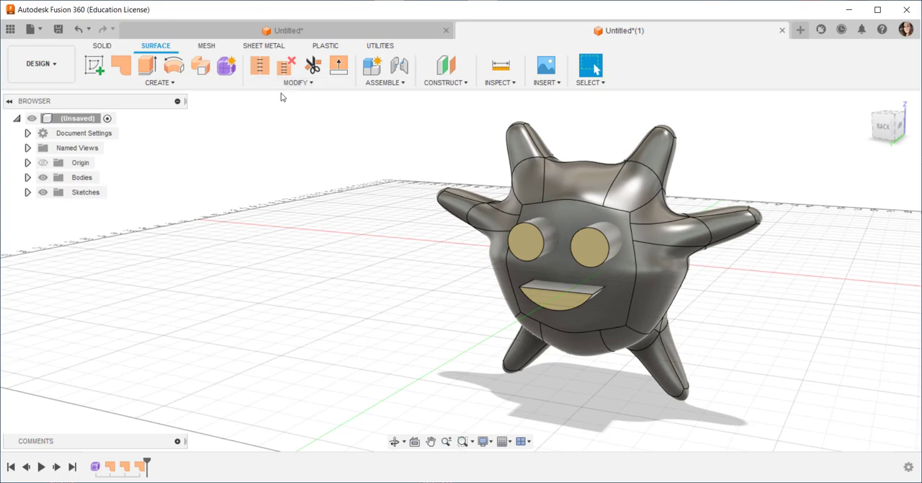
{"action": "left_click", "coordinate": [306, 84]}
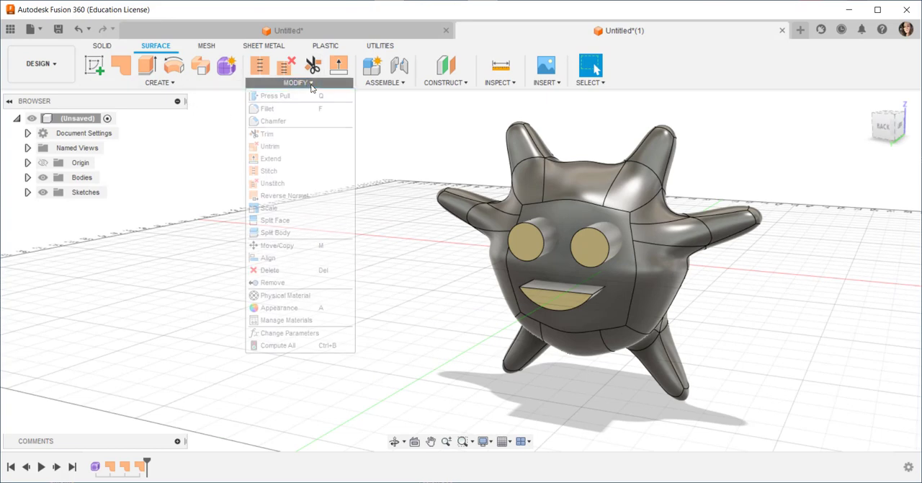
{"action": "left_click", "coordinate": [288, 309]}
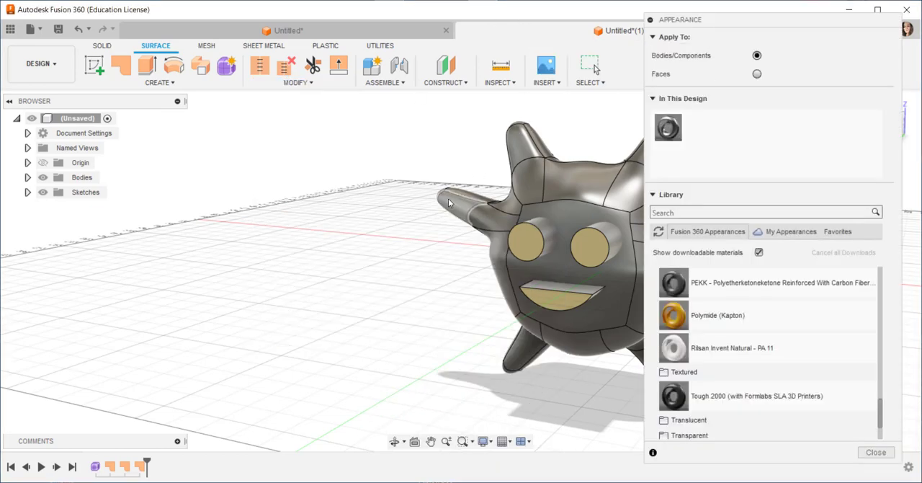
{"action": "middle_click_drag", "start_coordinate": [449, 199], "coordinate": [303, 193], "text": "shift"}
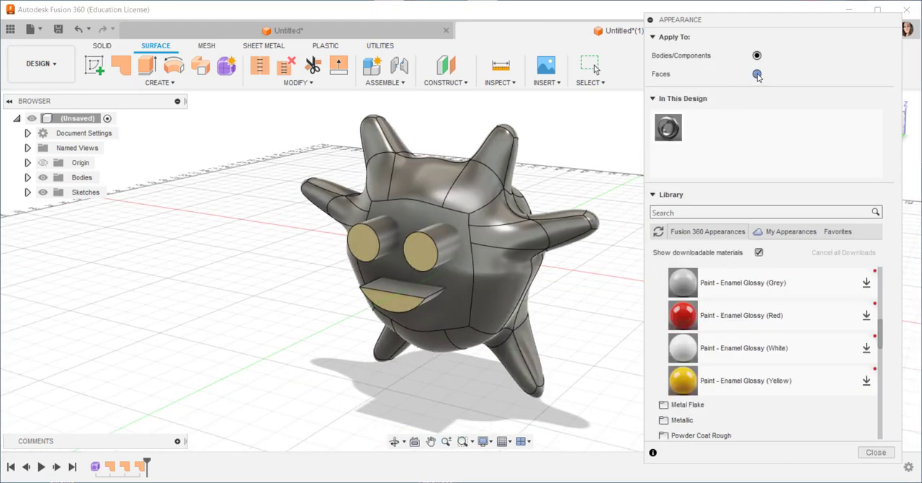
{"action": "left_click", "coordinate": [756, 73]}
{"action": "mouse_move", "coordinate": [683, 315]}
{"action": "left_mouse_down"}
{"action": "mouse_move", "coordinate": [436, 252]}
{"action": "mouse_move", "coordinate": [451, 264]}
{"action": "left_mouse_up"}
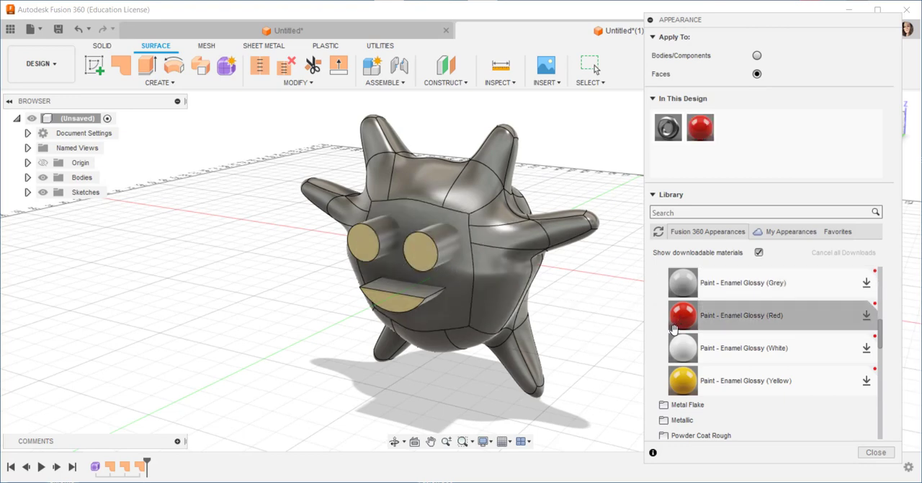
{"action": "mouse_move", "coordinate": [683, 317]}
{"action": "left_mouse_down"}
{"action": "mouse_move", "coordinate": [401, 225]}
{"action": "mouse_move", "coordinate": [360, 241]}
{"action": "left_mouse_up"}
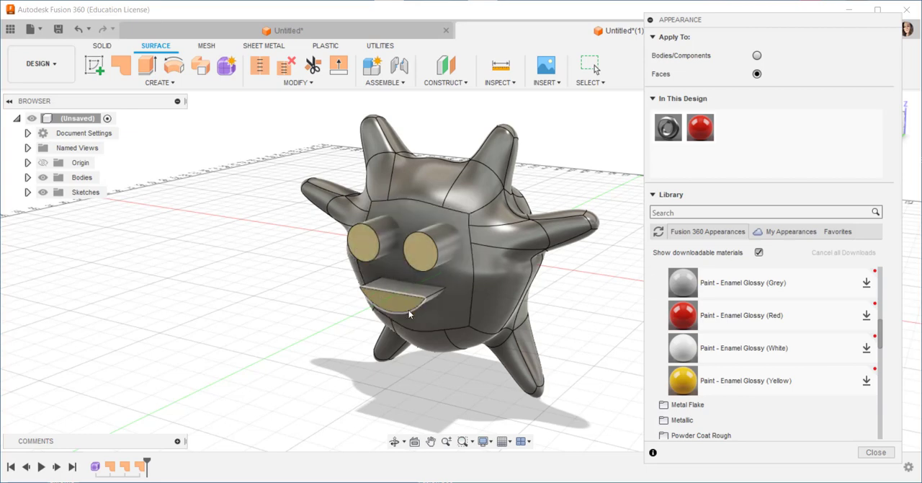
{"action": "mouse_move", "coordinate": [676, 317]}
{"action": "left_mouse_down"}
{"action": "mouse_move", "coordinate": [626, 338]}
{"action": "mouse_move", "coordinate": [387, 294]}
{"action": "left_mouse_up"}
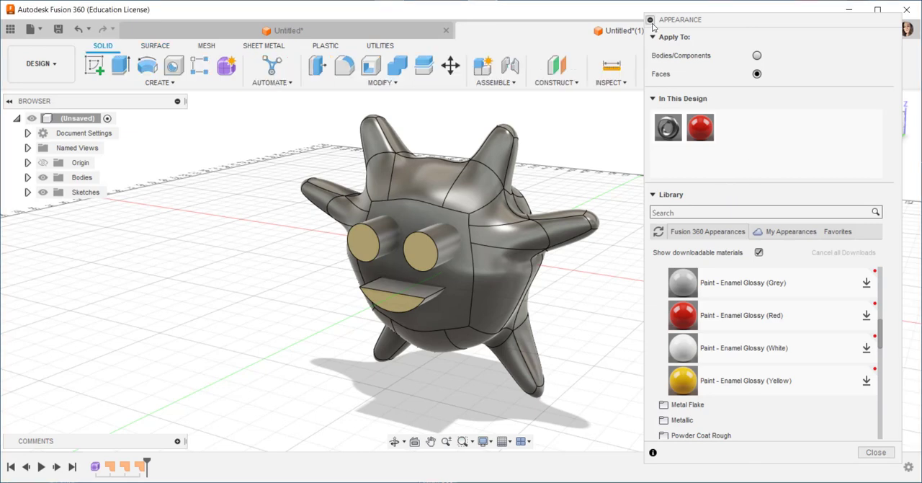
Reverse the normals of the two eye patches and the mouth patch
{"action": "left_click", "coordinate": [650, 19]}
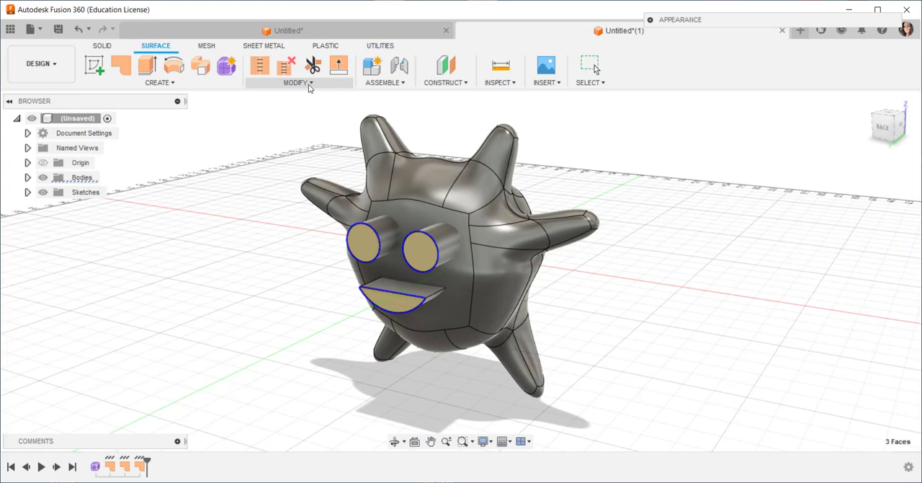
{"action": "left_click", "coordinate": [310, 84]}
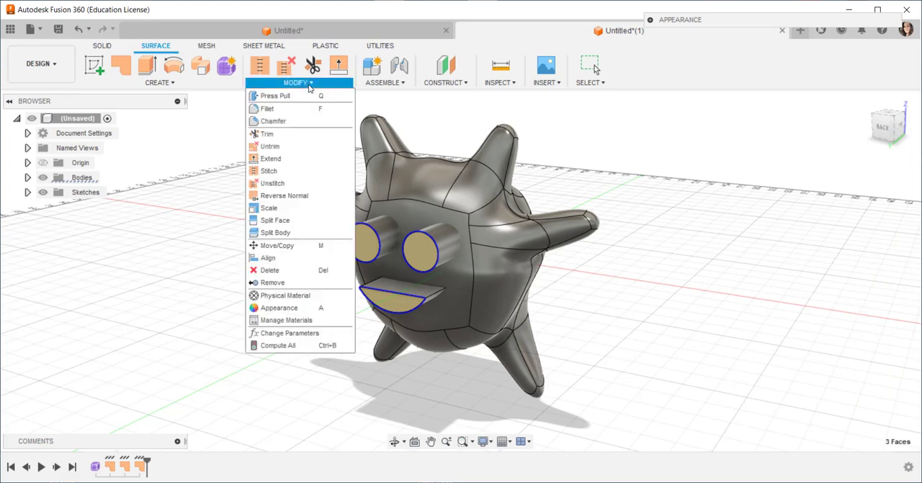
{"action": "left_click", "coordinate": [270, 199]}
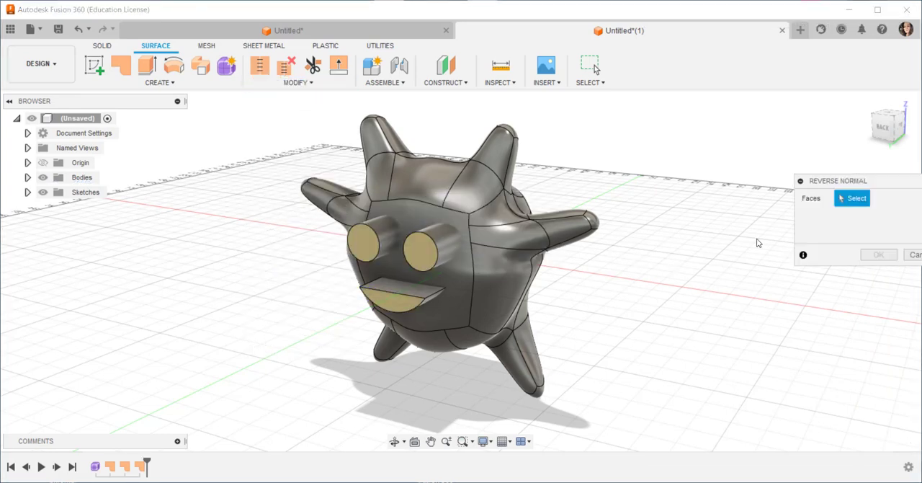
{"action": "left_click_drag", "start_coordinate": [888, 181], "coordinate": [779, 163]}
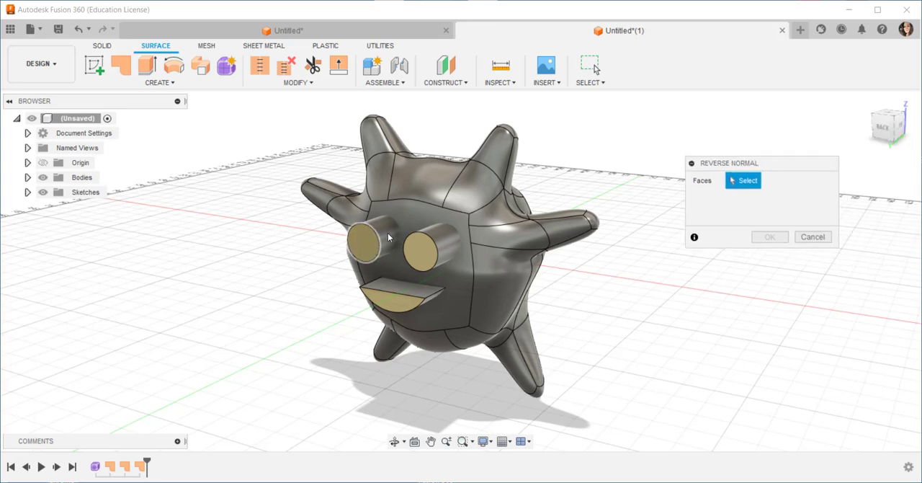
{"action": "left_click", "coordinate": [366, 242]}
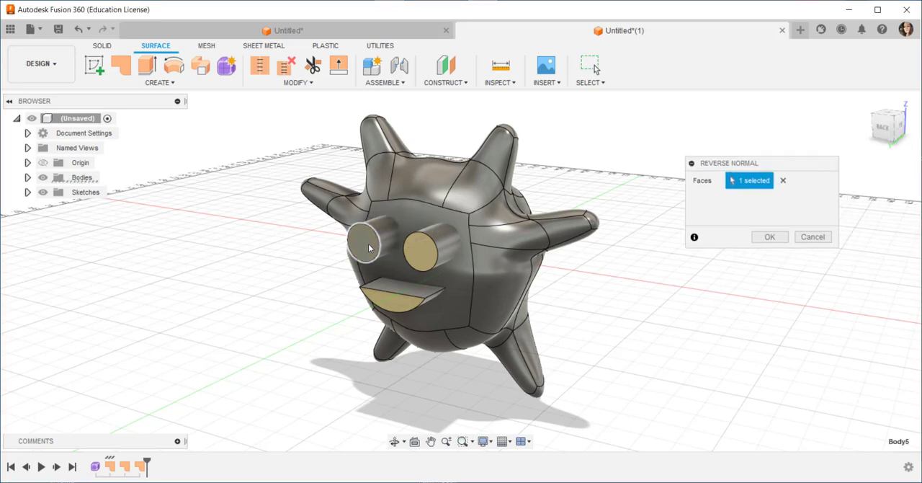
{"action": "left_click", "coordinate": [430, 260]}
{"action": "left_click", "coordinate": [396, 298]}
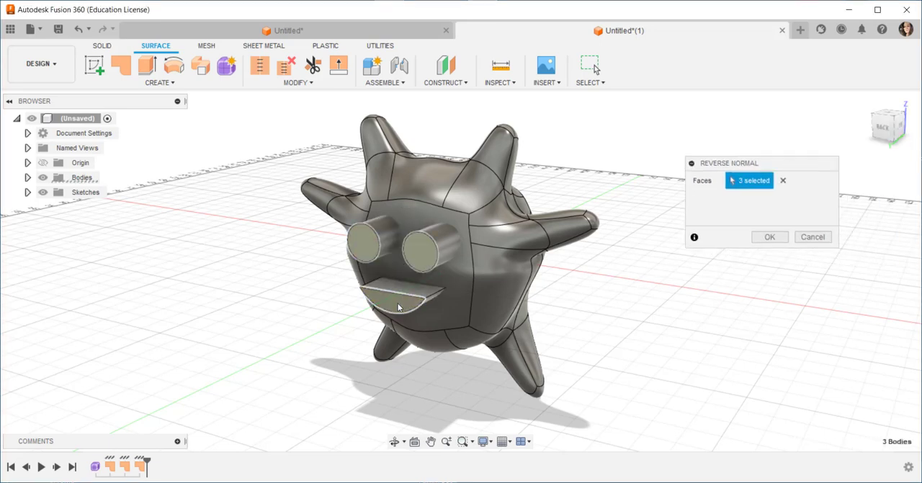
{"action": "left_click", "coordinate": [768, 237]}
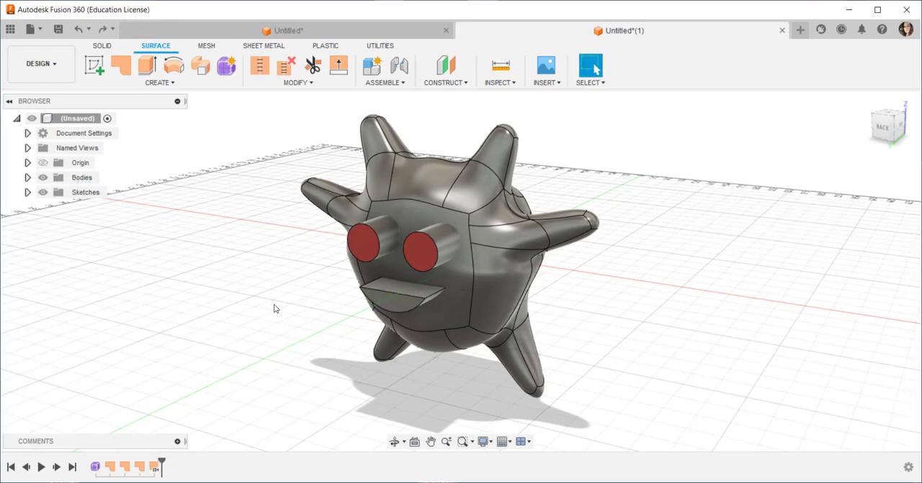
Apply the red enamel paint already in the design to the mouth patch, with appearances set to Bodies/Components
{"action": "key", "text": "a"}
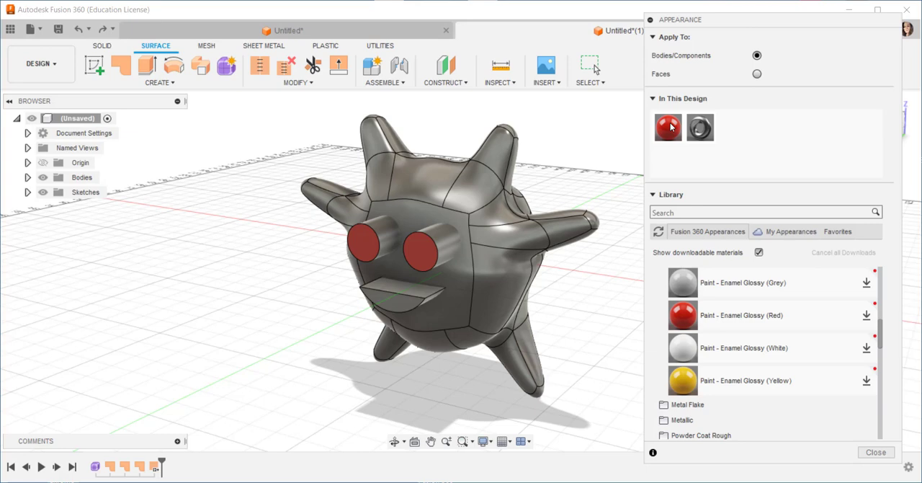
{"action": "left_click", "coordinate": [392, 302]}
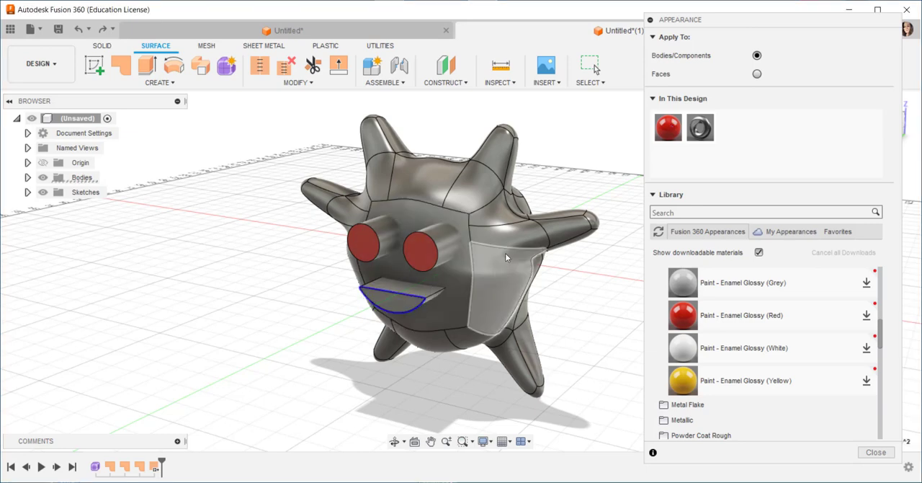
{"action": "left_click_drag", "start_coordinate": [668, 126], "coordinate": [382, 296]}
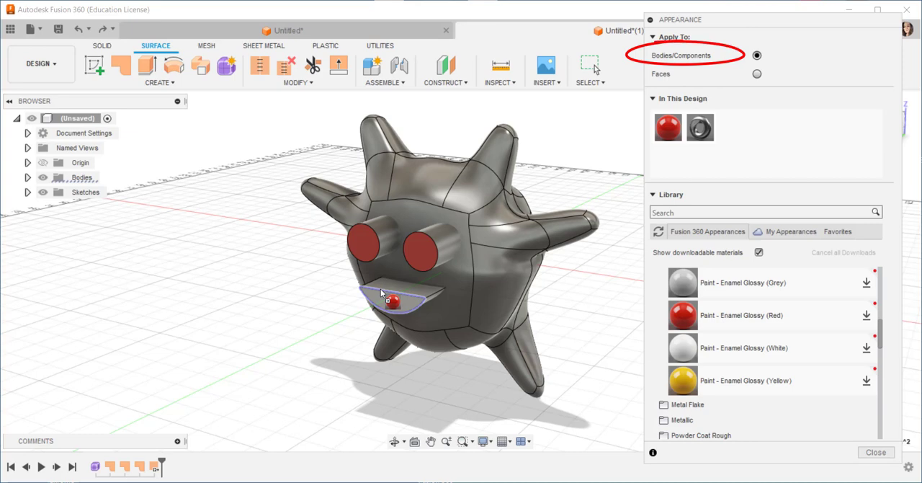
{"action": "left_click_drag", "start_coordinate": [380, 288], "coordinate": [378, 290]}
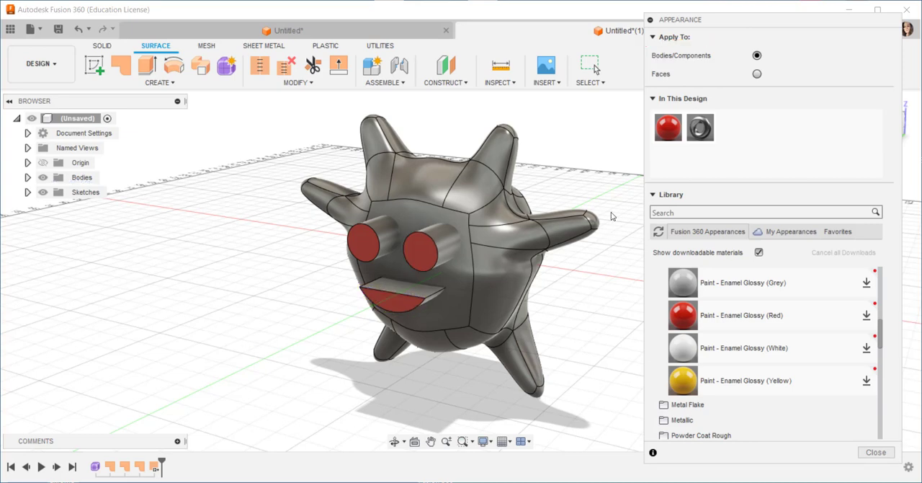